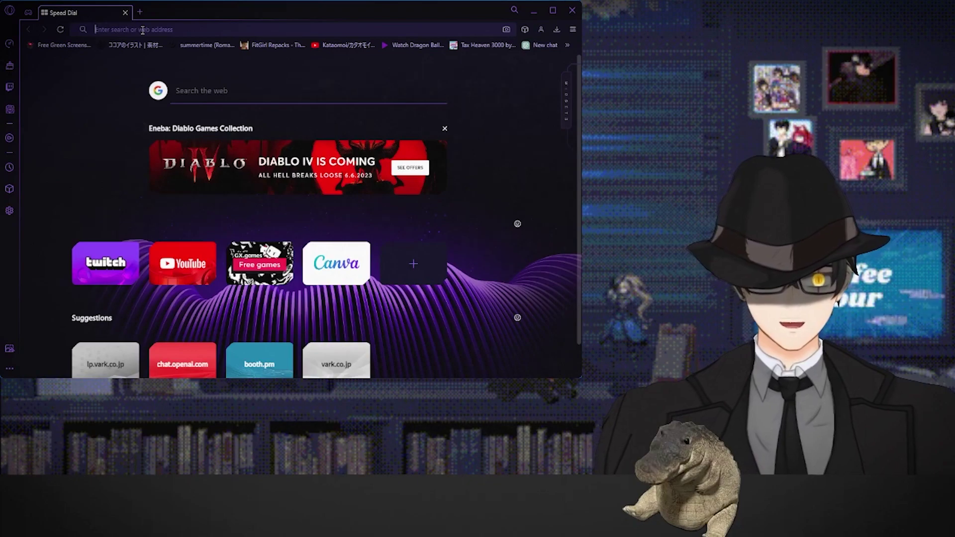
# - Go from the VARK SHORTS template page to the VARK SHORTS home page, closing the template tab
pyautogui.write('var')
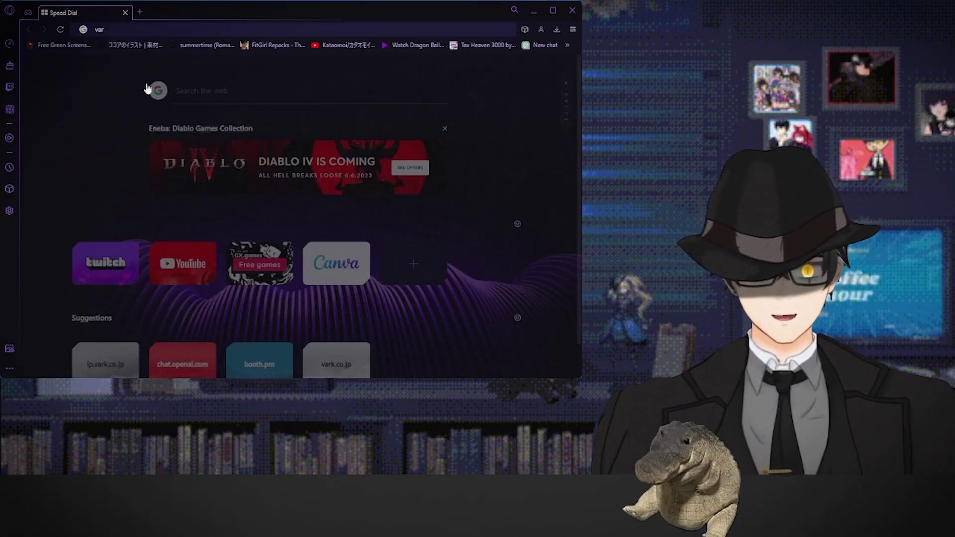
pyautogui.press('Return')
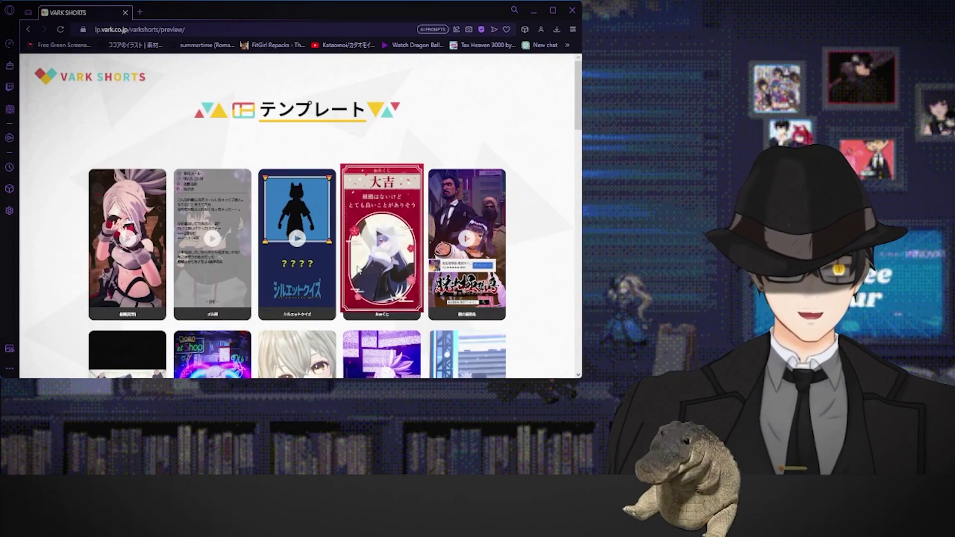
pyautogui.scroll(-2, 478, 274)
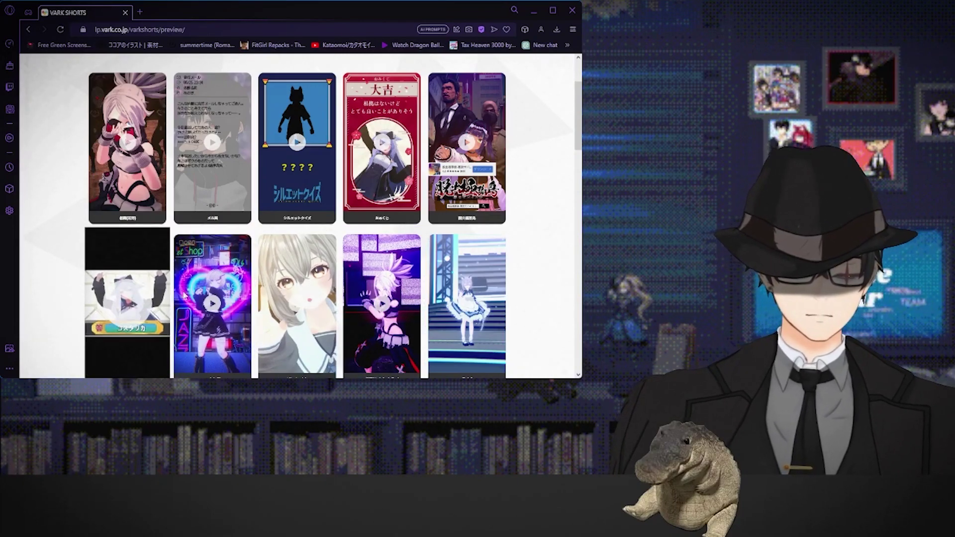
pyautogui.scroll(2, 393, 290)
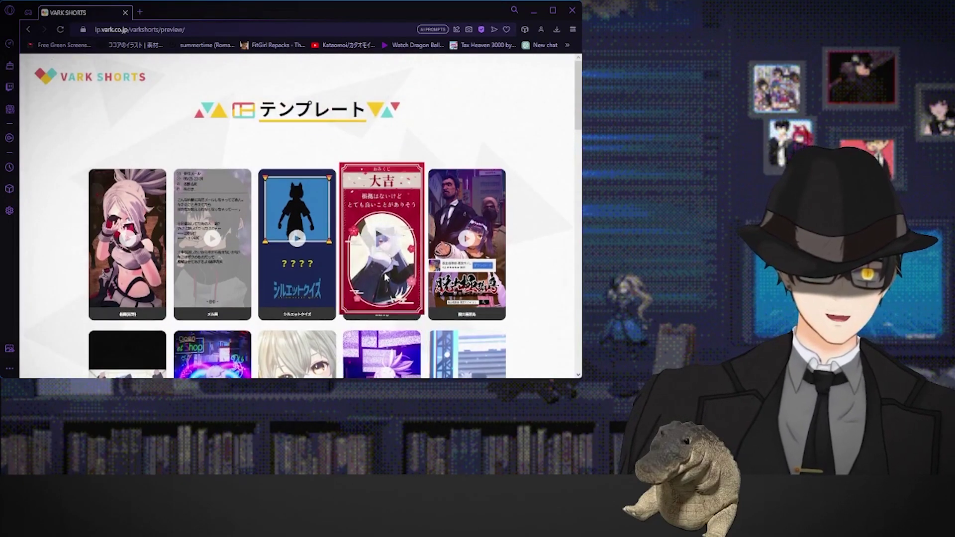
pyautogui.click(110, 83)
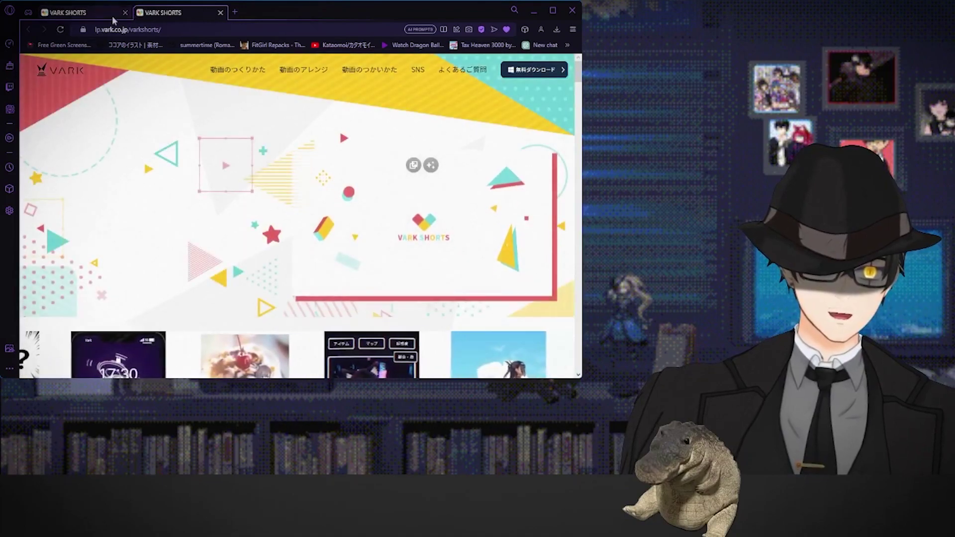
pyautogui.click(125, 12)
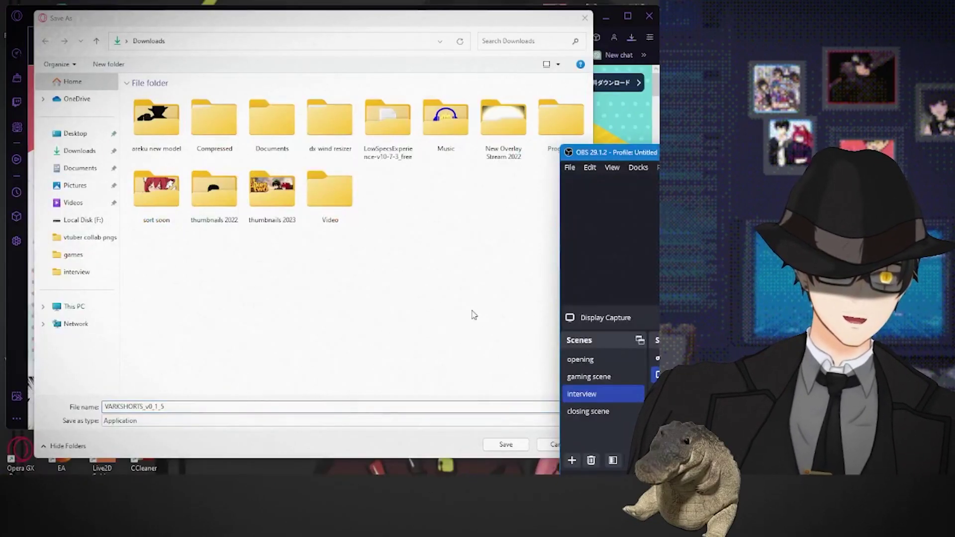
# - Save VARKSHORTS_v0_1_5.exe to Downloads and launch it from the recent downloads list
pyautogui.click(473, 314)
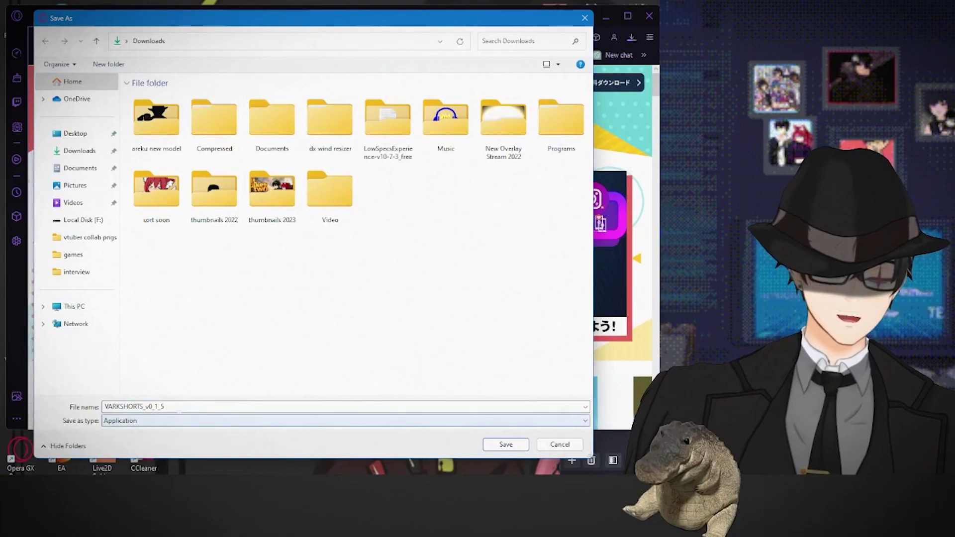
pyautogui.click(505, 446)
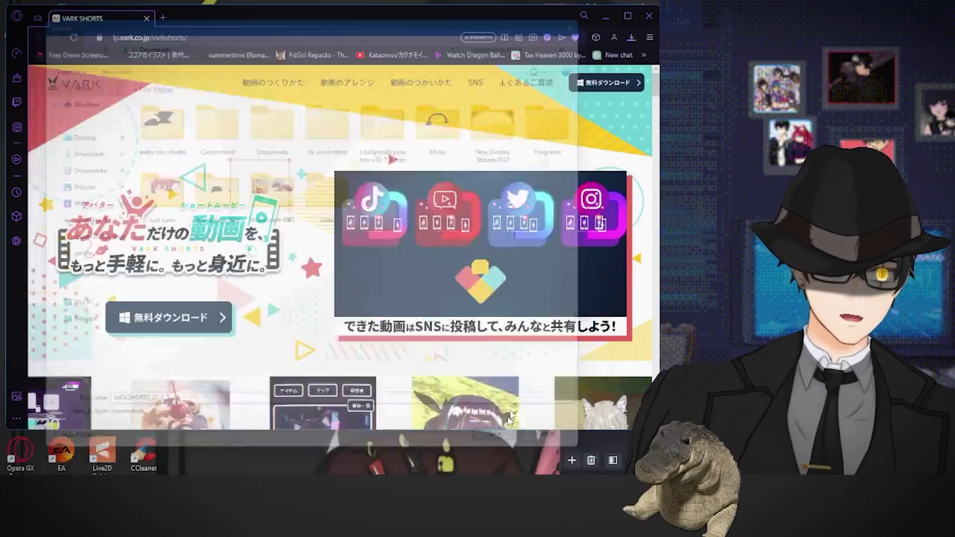
pyautogui.click(632, 38)
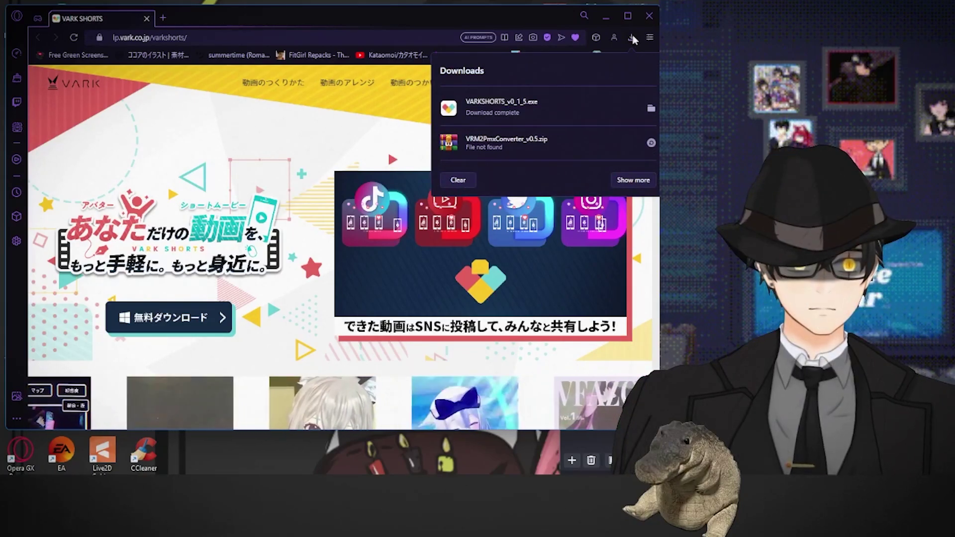
pyautogui.click(545, 106)
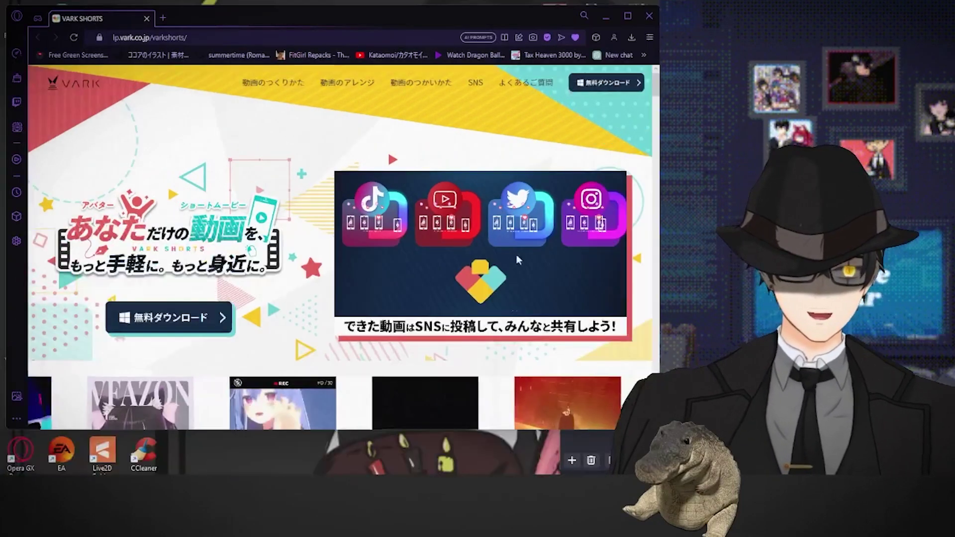
pyautogui.moveTo(540, 161); pyautogui.dragTo(364, 98)
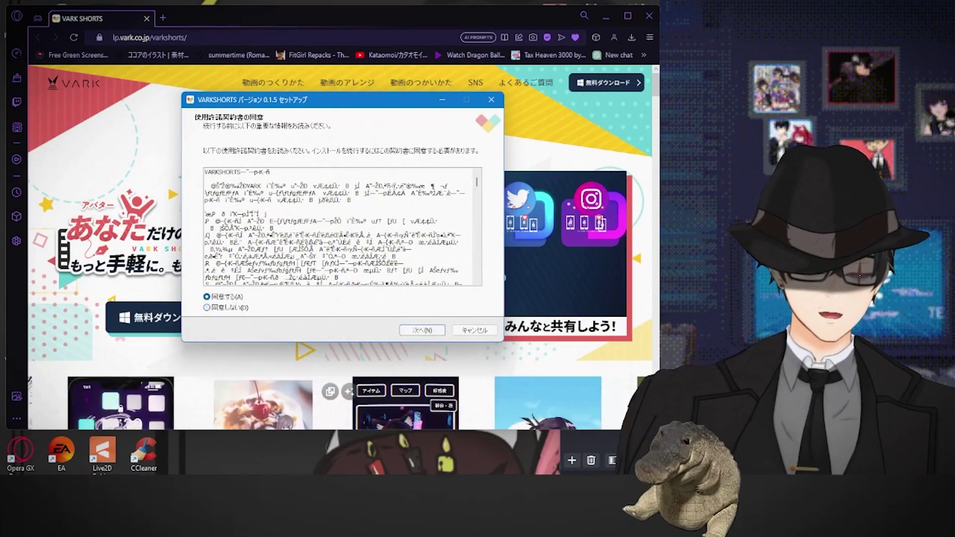
# - Accept 同意する, keep the default folder and desktop icon, install, then close the installer
pyautogui.click(228, 298)
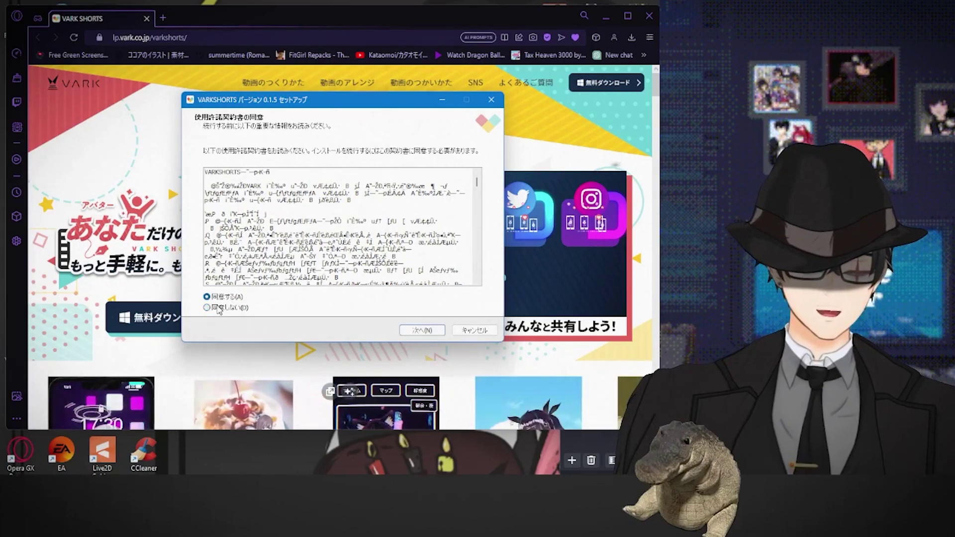
pyautogui.click(423, 332)
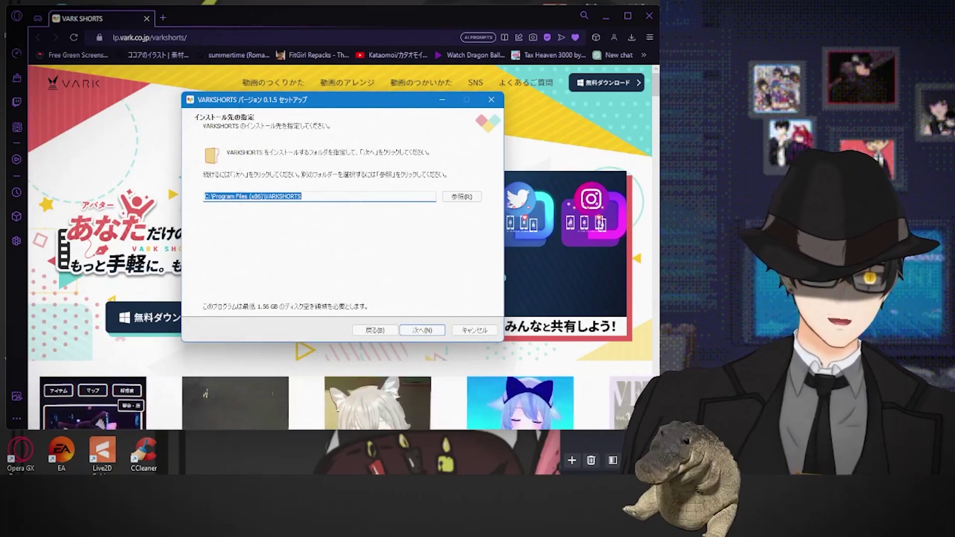
pyautogui.click(431, 331)
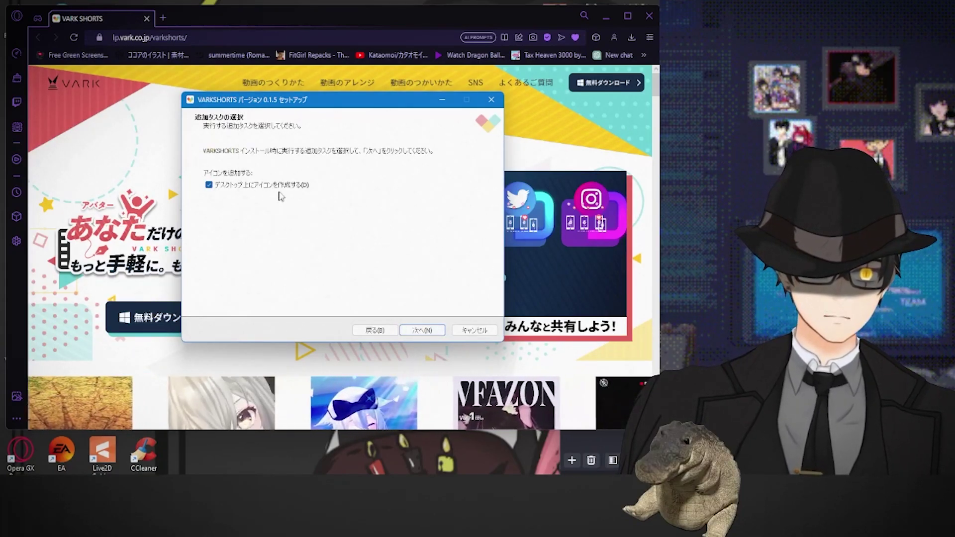
pyautogui.click(423, 331)
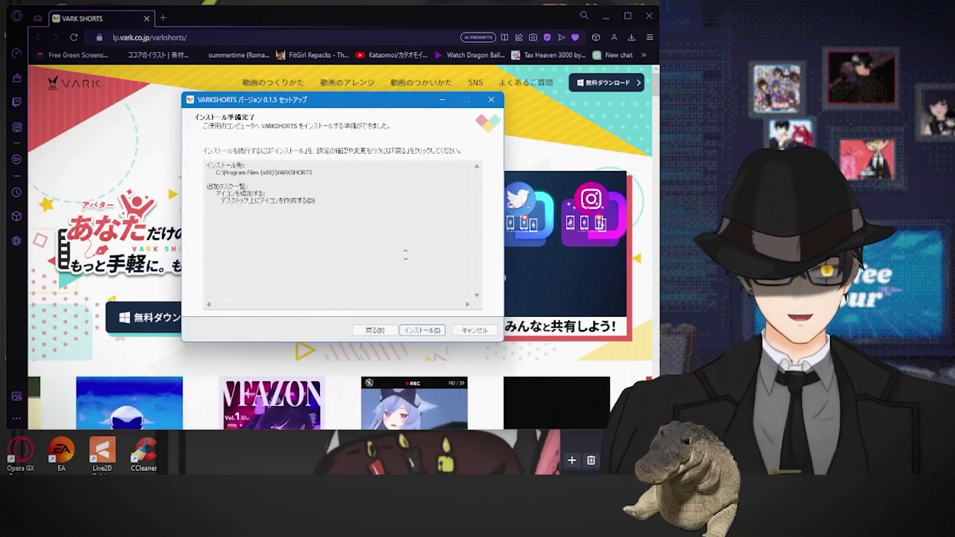
pyautogui.click(422, 331)
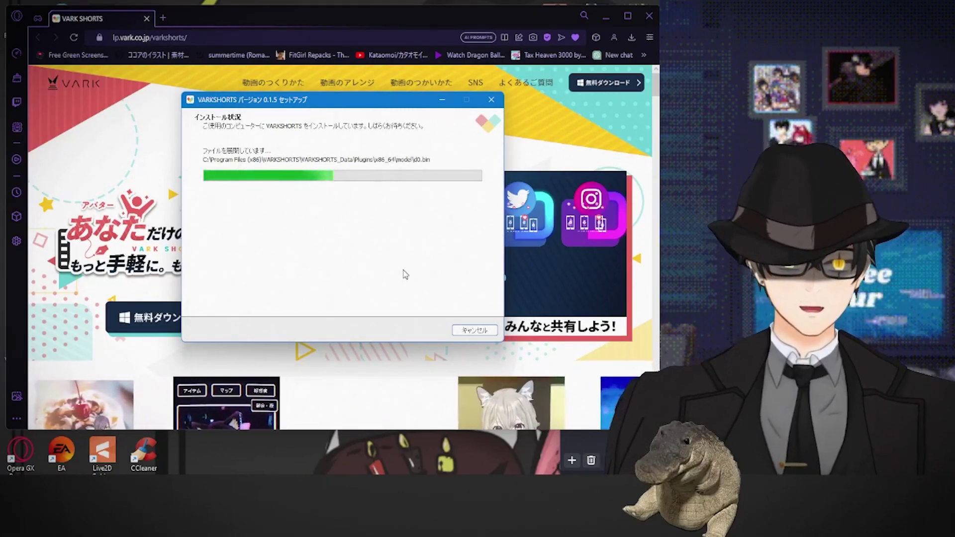
pyautogui.click(269, 23)
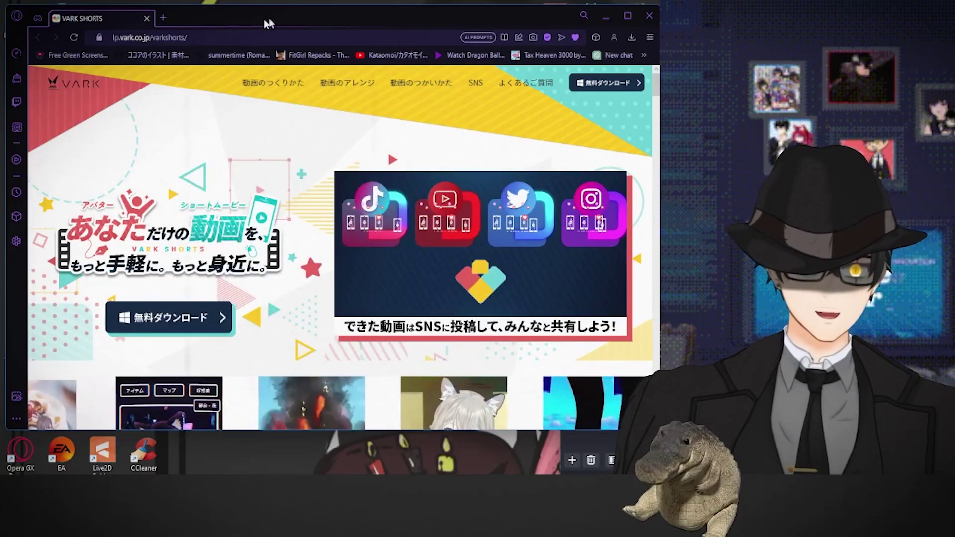
pyautogui.click(167, 19)
pyautogui.write('vroid studio')
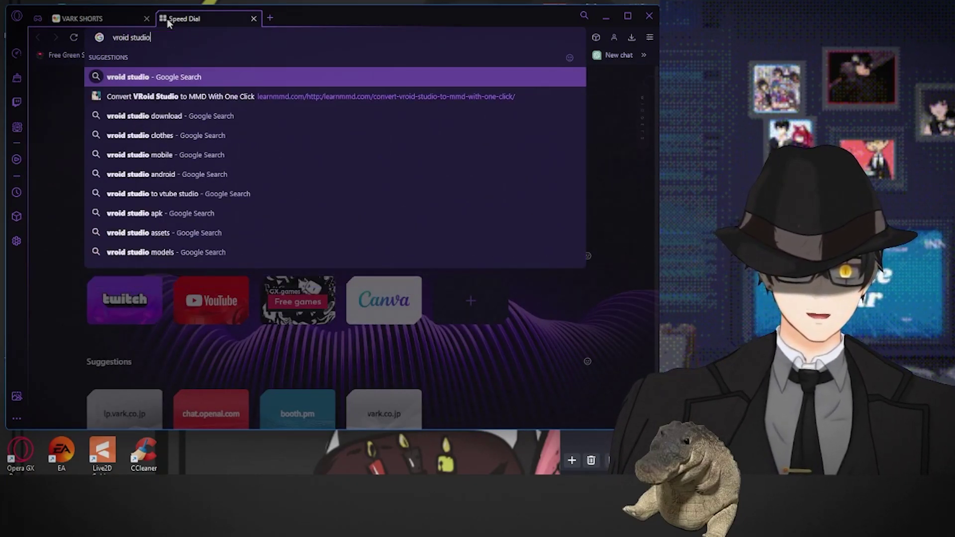
pyautogui.press('Return')
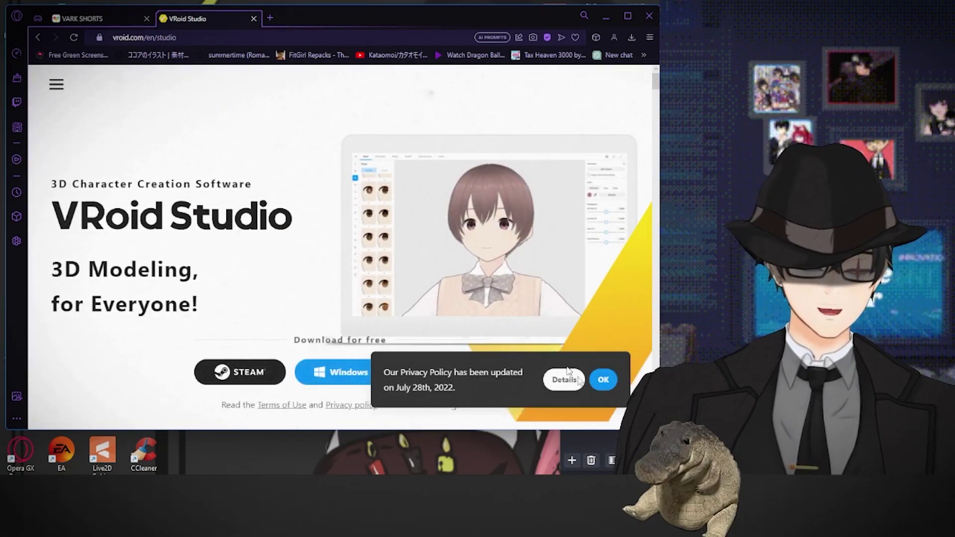
pyautogui.click(604, 380)
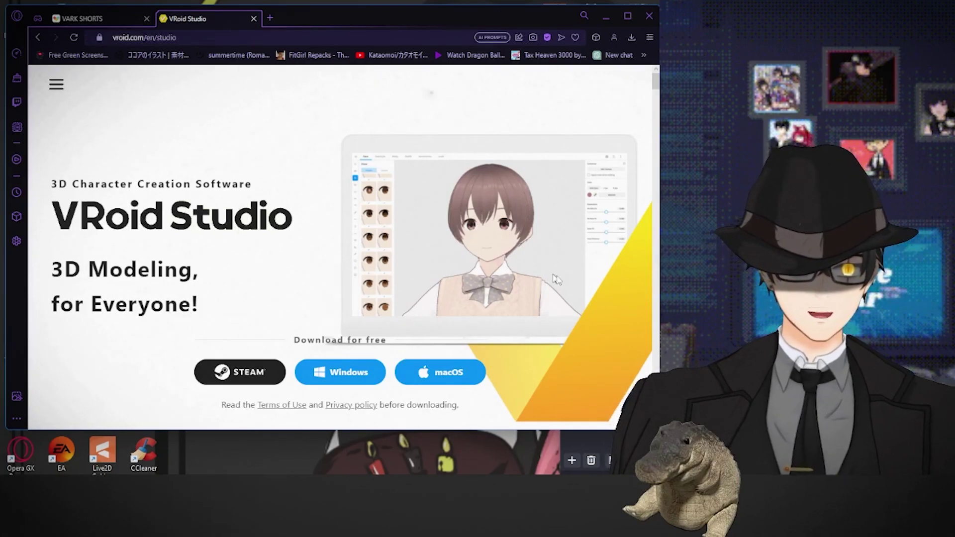
pyautogui.scroll(-6, 557, 274)
pyautogui.scroll(6, 530, 258)
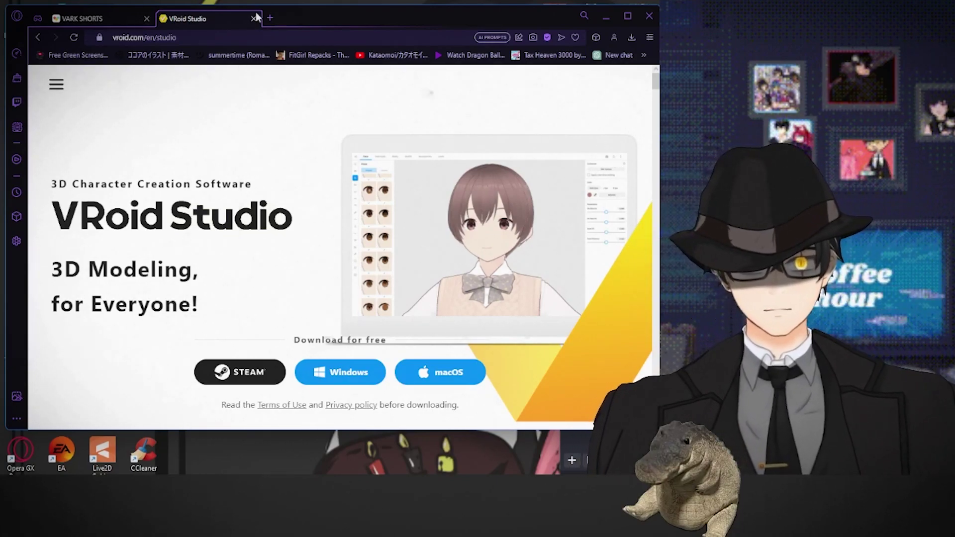
pyautogui.click(254, 19)
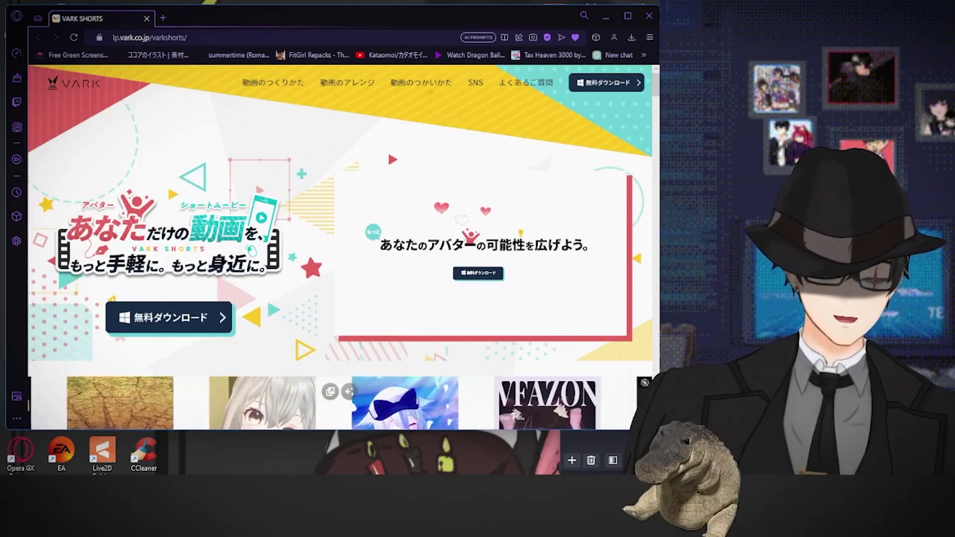
# - Run VARKSHORTS_v0_1_5 from Downloads as administrator, quitting that setup run at the license page
pyautogui.press('super+e')
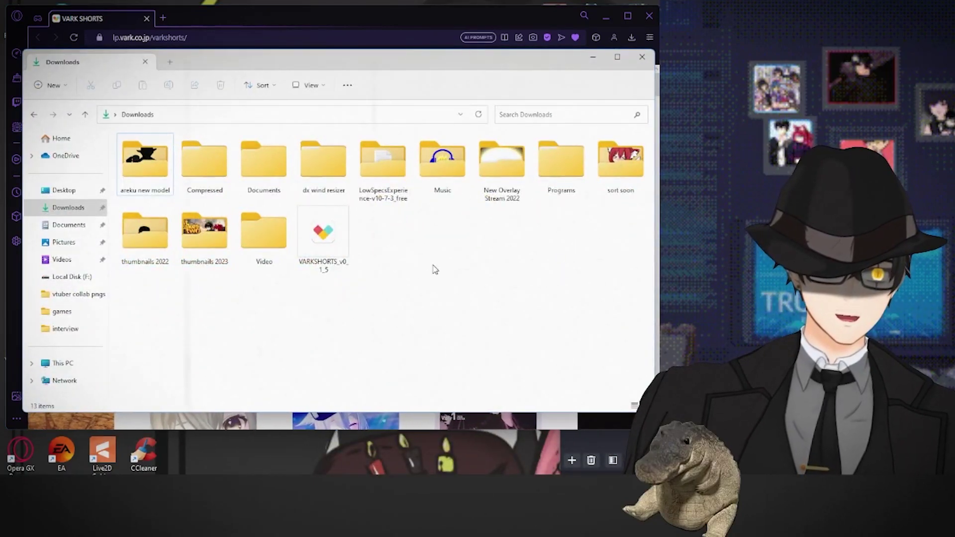
pyautogui.click(333, 234)
pyautogui.rightClick(332, 234)
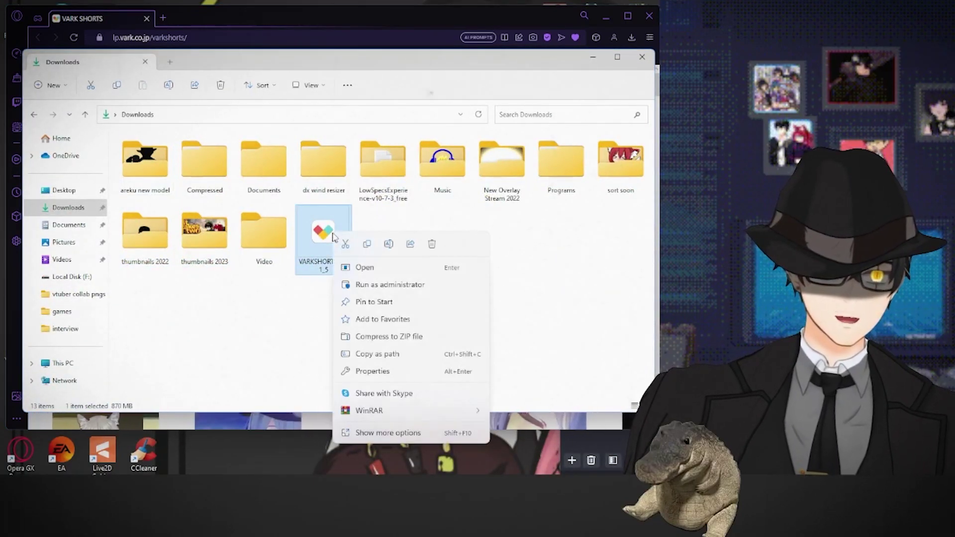
pyautogui.click(363, 284)
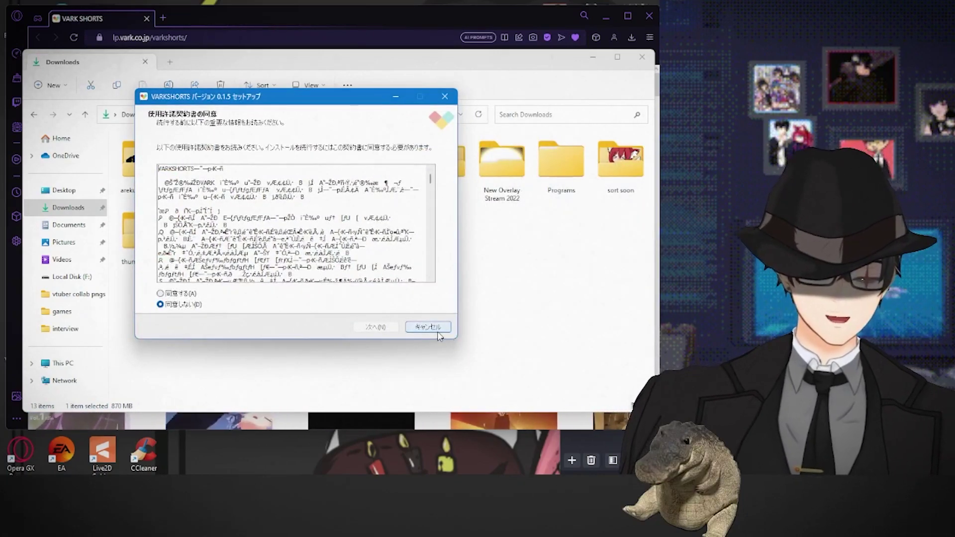
pyautogui.click(438, 329)
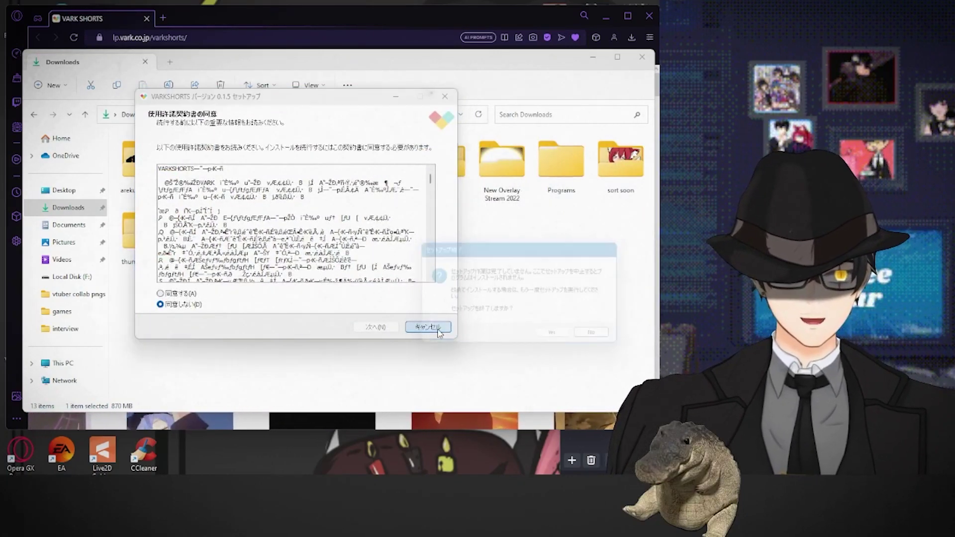
pyautogui.click(561, 339)
pyautogui.click(595, 58)
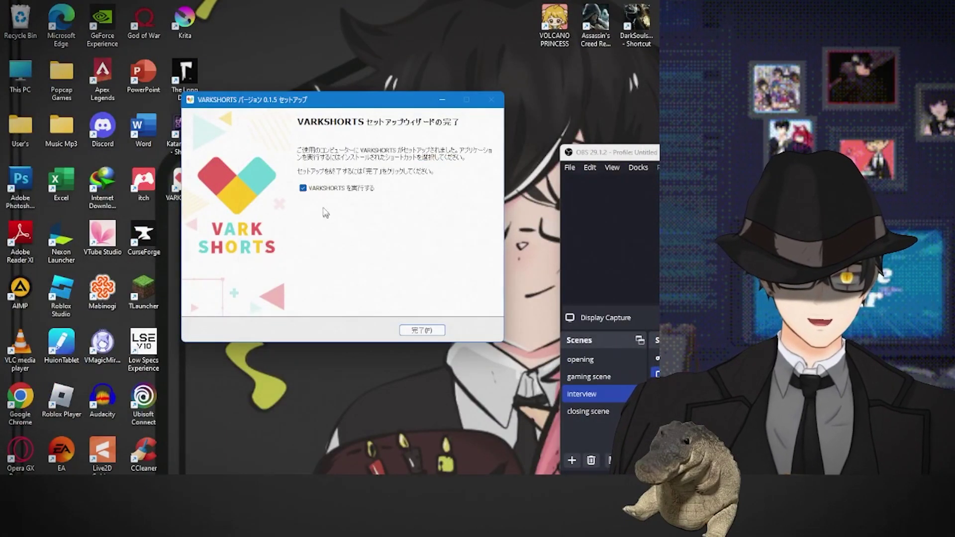
# - Move the OBS window off screen and click 完了 with 'VARKSHORTSを実行する' ticked
pyautogui.moveTo(357, 104); pyautogui.dragTo(294, 90)
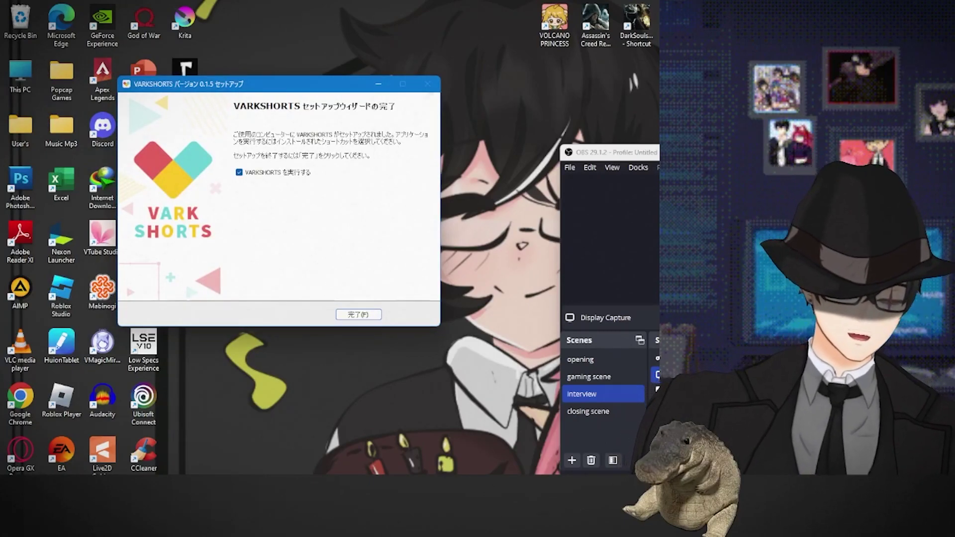
pyautogui.press('super+Tab')
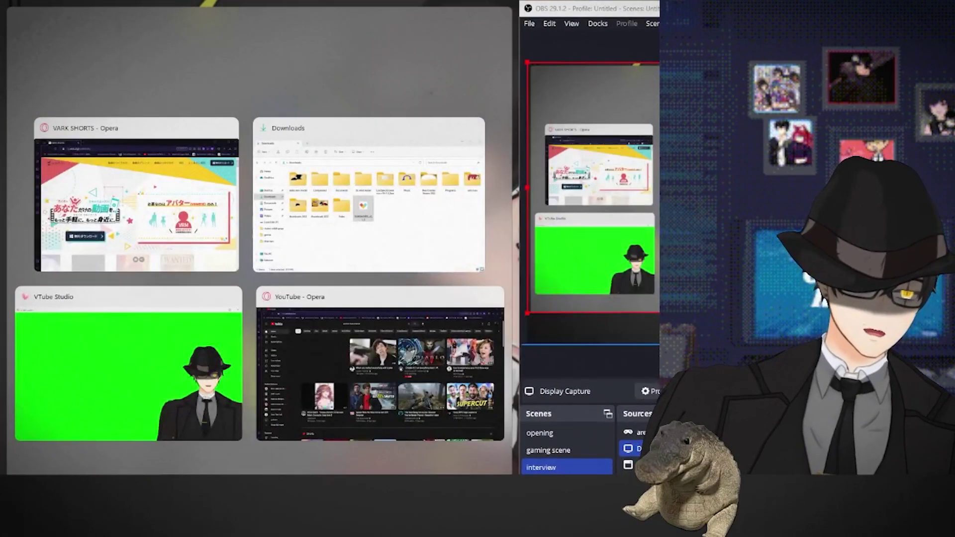
pyautogui.press('Escape')
pyautogui.moveTo(643, 89); pyautogui.dragTo(952, 87)
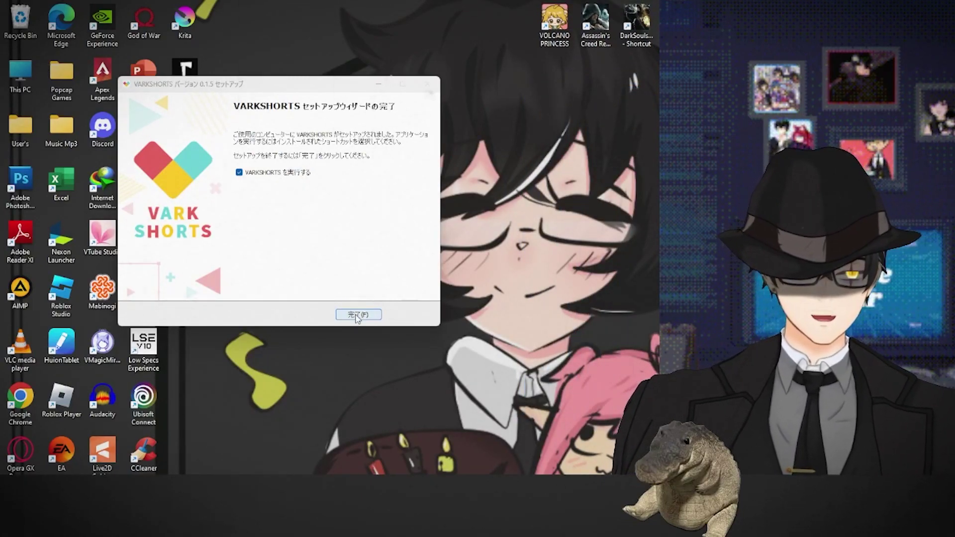
pyautogui.click(363, 316)
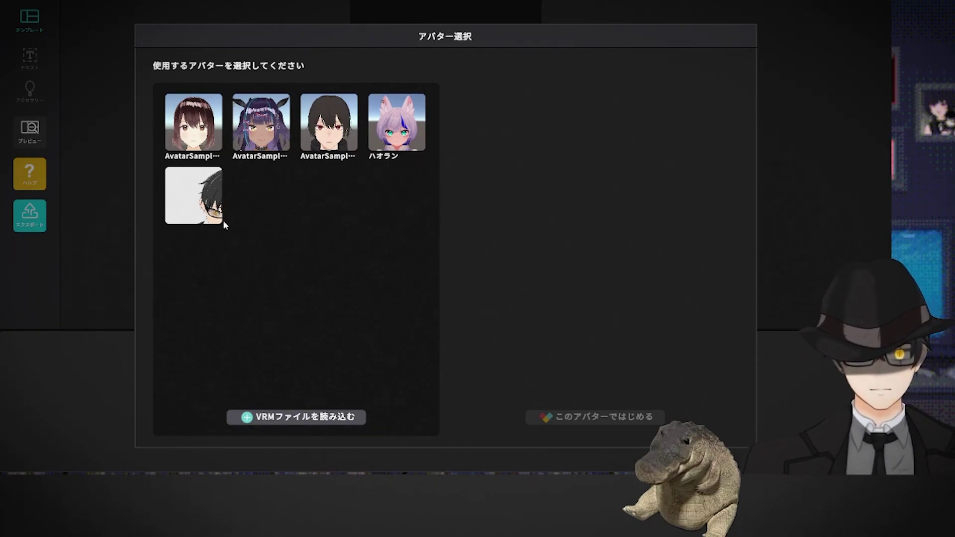
# - Pick the fifth, glasses-wearing VRM avatar and start a project with it
pyautogui.click(209, 202)
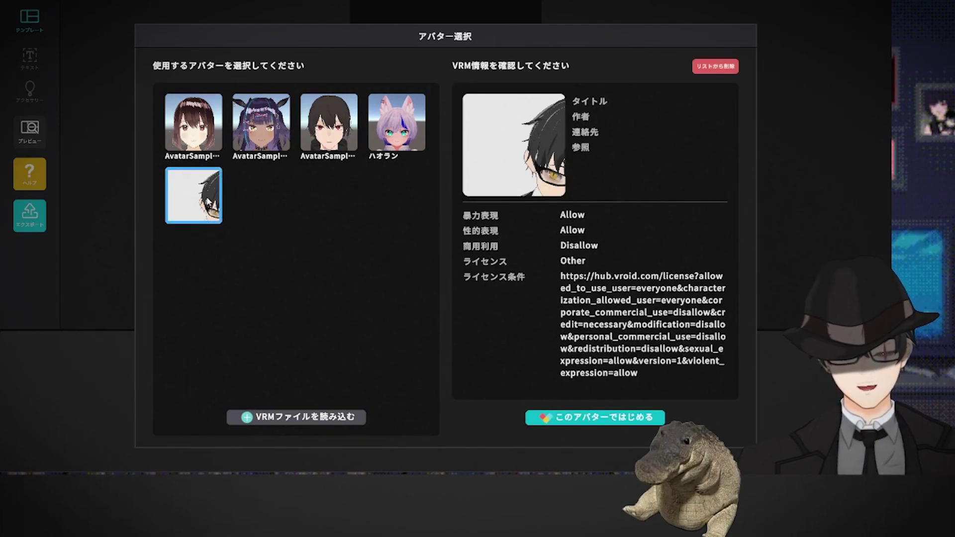
pyautogui.click(590, 422)
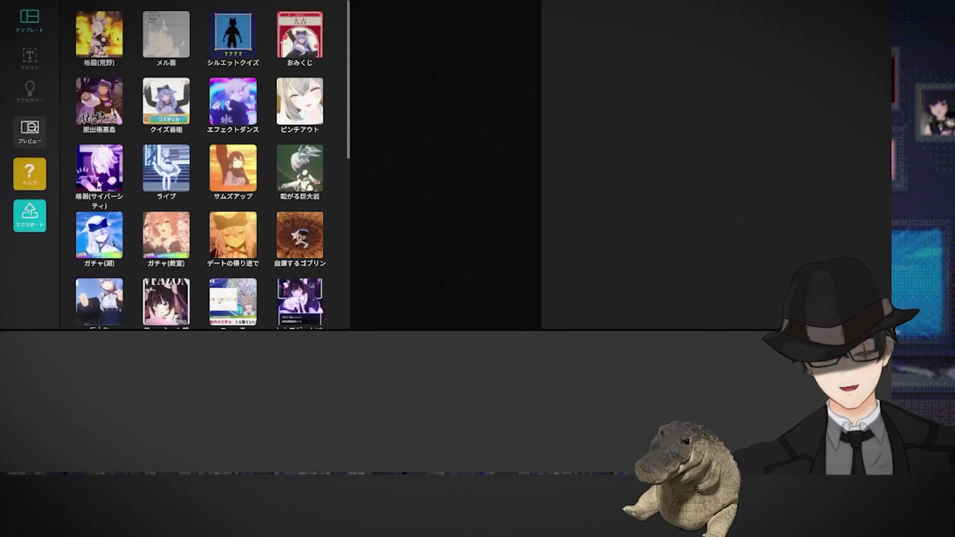
pyautogui.scroll(-6, 129, 221)
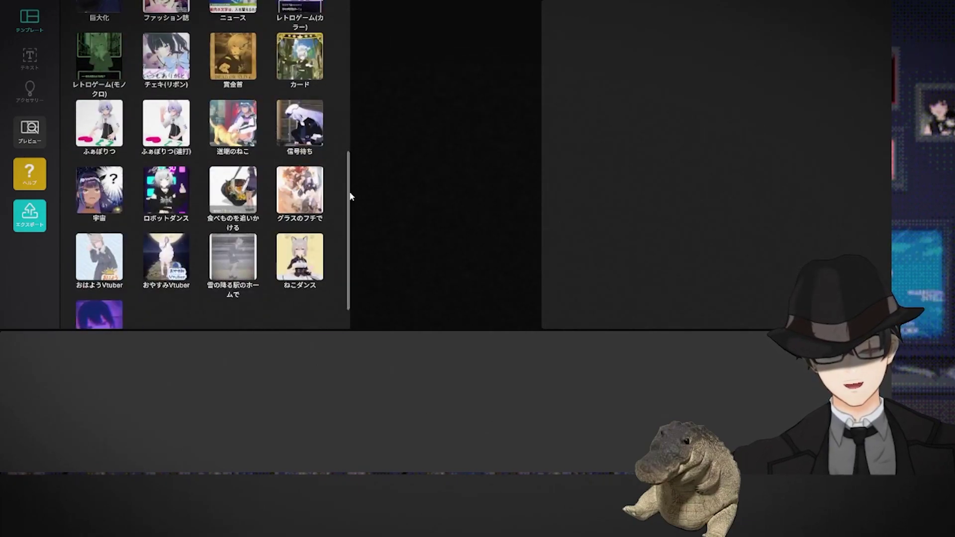
# - Return to the top of the template grid and apply the 格闘(荒野) canyon template
pyautogui.scroll(-1, 351, 191)
pyautogui.scroll(5, 354, 121)
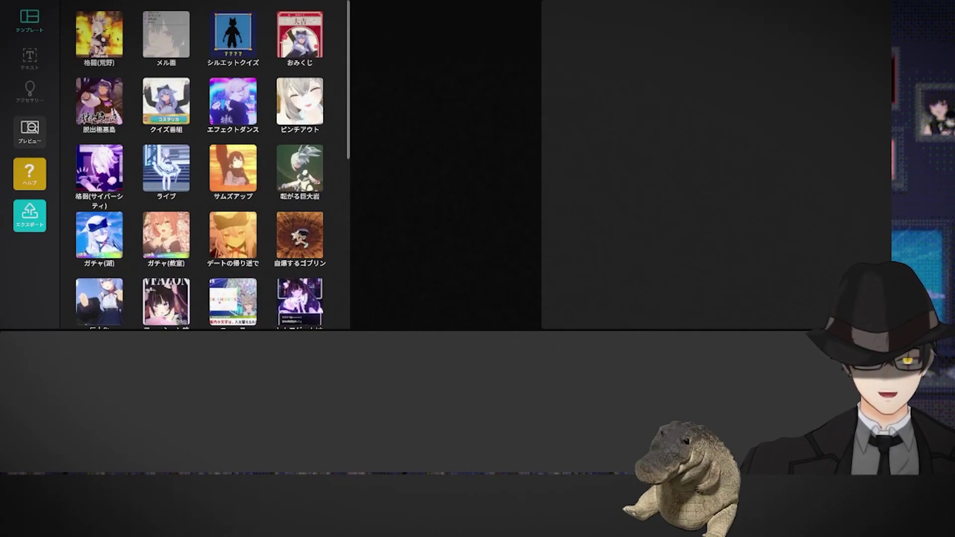
pyautogui.click(111, 57)
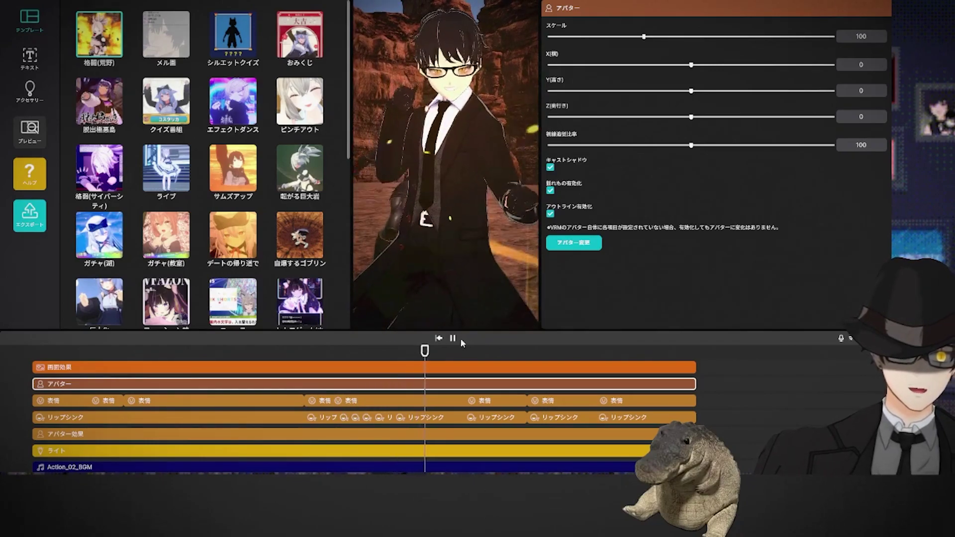
# - Pause the preview, scrub to the canyon pose, and show the first 表情 clip's sliders
pyautogui.click(459, 351)
pyautogui.moveTo(459, 351); pyautogui.dragTo(173, 384)
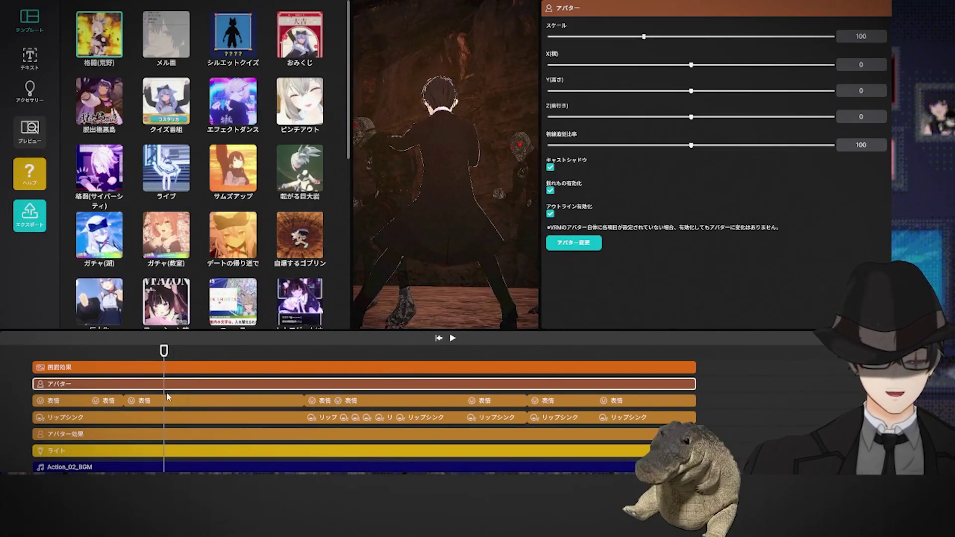
pyautogui.click(119, 423)
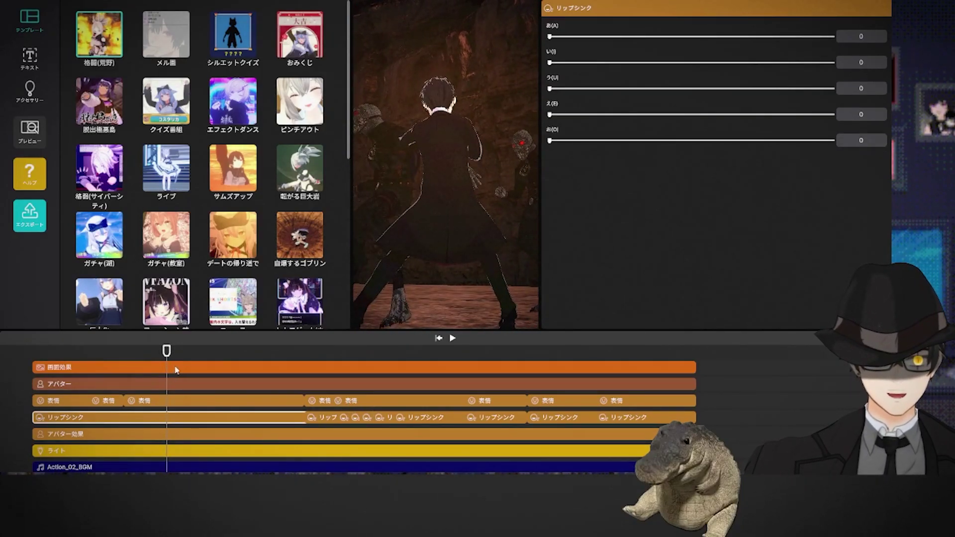
pyautogui.moveTo(168, 355); pyautogui.dragTo(364, 355)
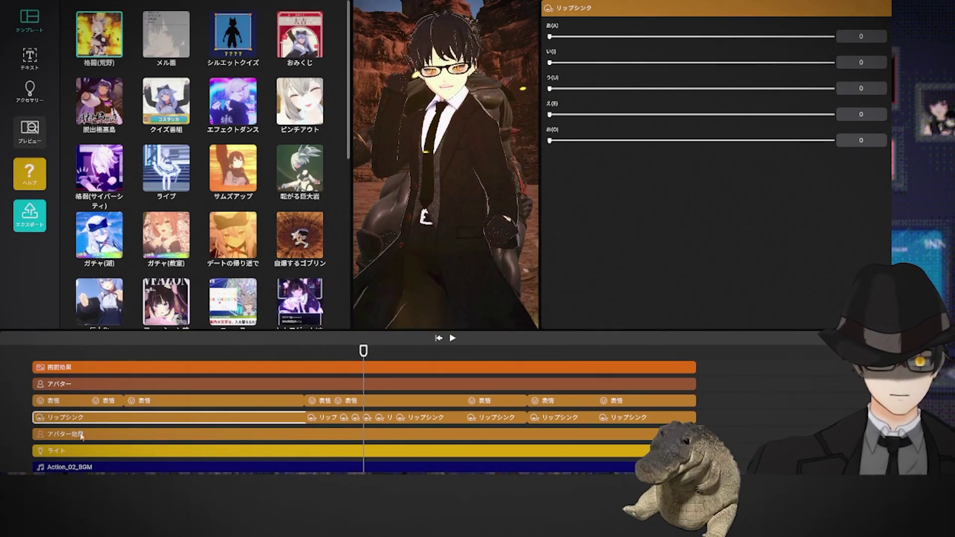
pyautogui.click(47, 403)
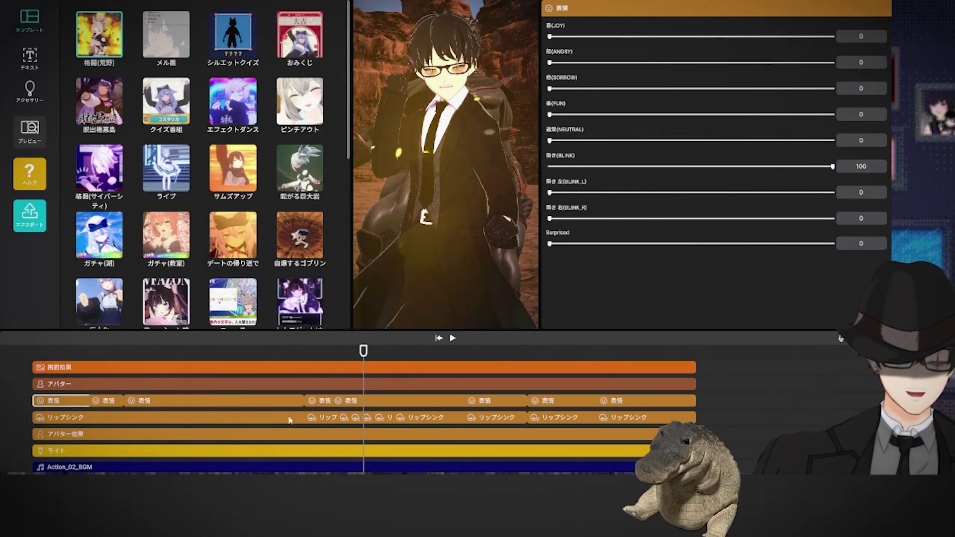
# - Lower the middle 表情 clip's 怒(ANGRY) expression from 100 to 43
pyautogui.click(203, 399)
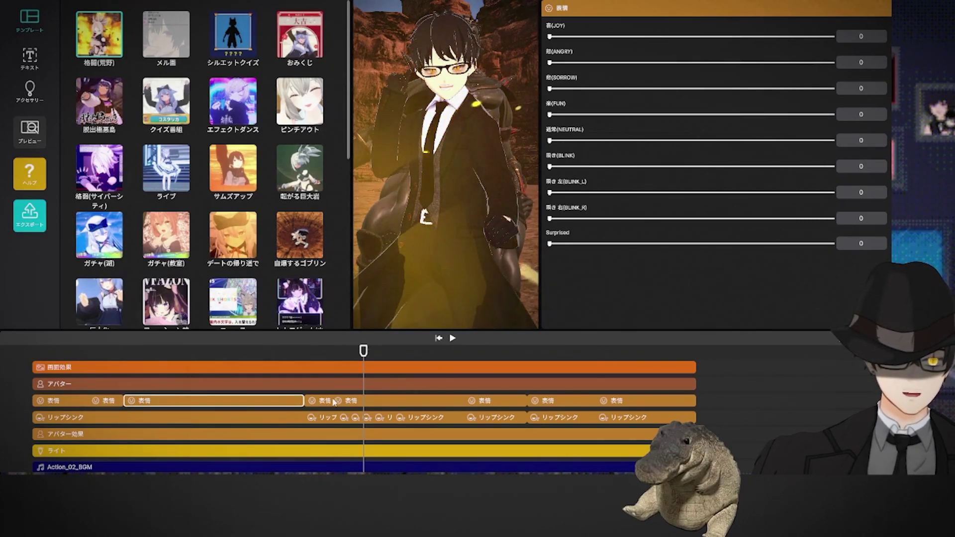
pyautogui.click(361, 402)
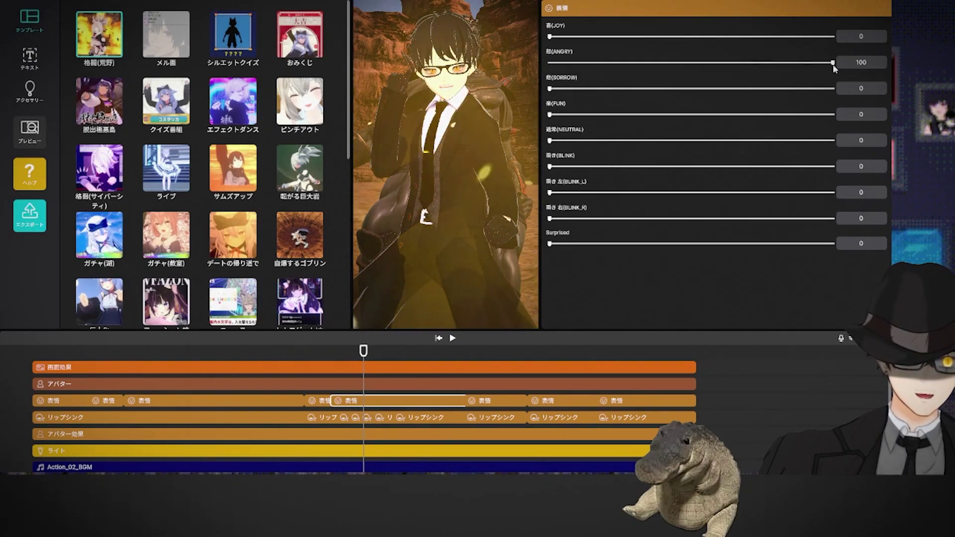
pyautogui.moveTo(833, 63); pyautogui.dragTo(671, 70)
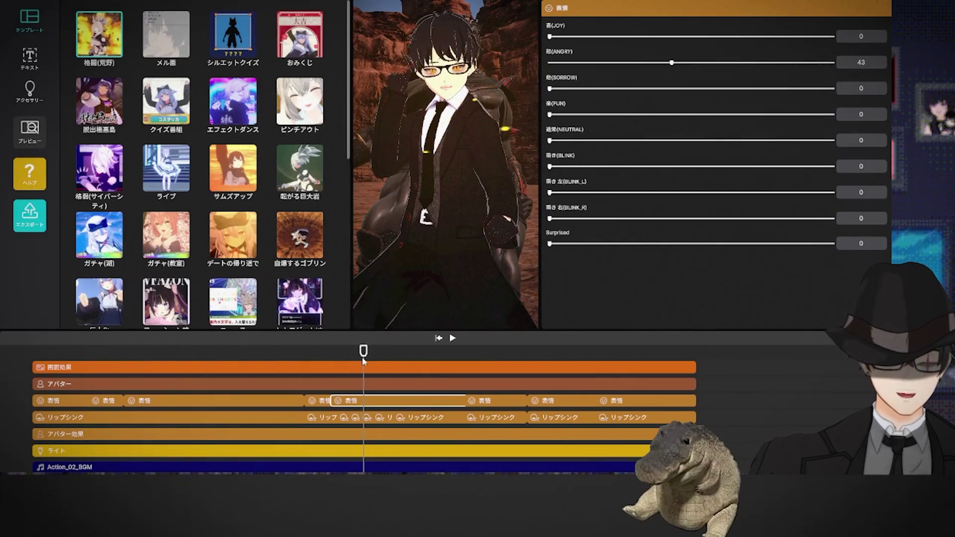
# - Scrub the timeline and inspect the last and second 表情 clips' settings
pyautogui.moveTo(363, 361); pyautogui.dragTo(677, 369)
pyautogui.click(631, 404)
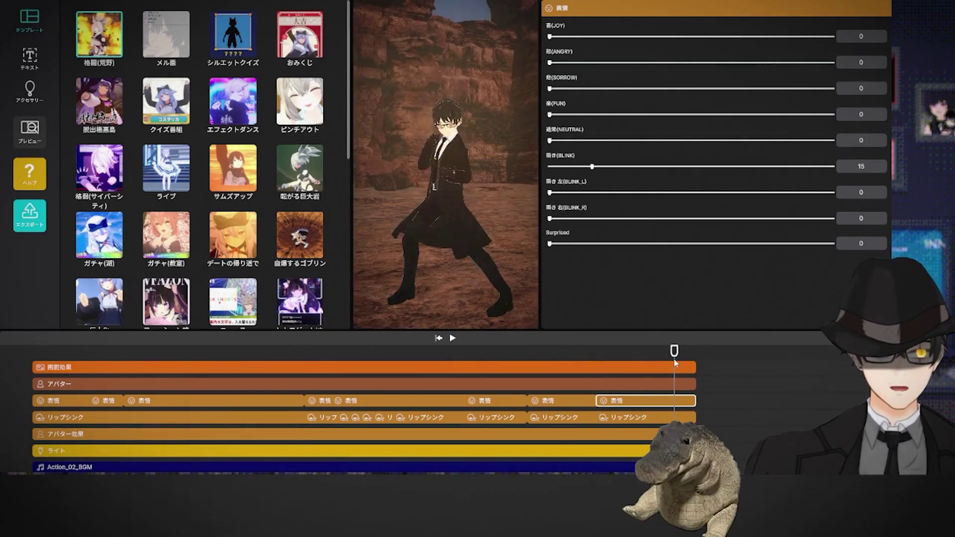
pyautogui.moveTo(668, 356); pyautogui.dragTo(146, 364)
pyautogui.click(177, 405)
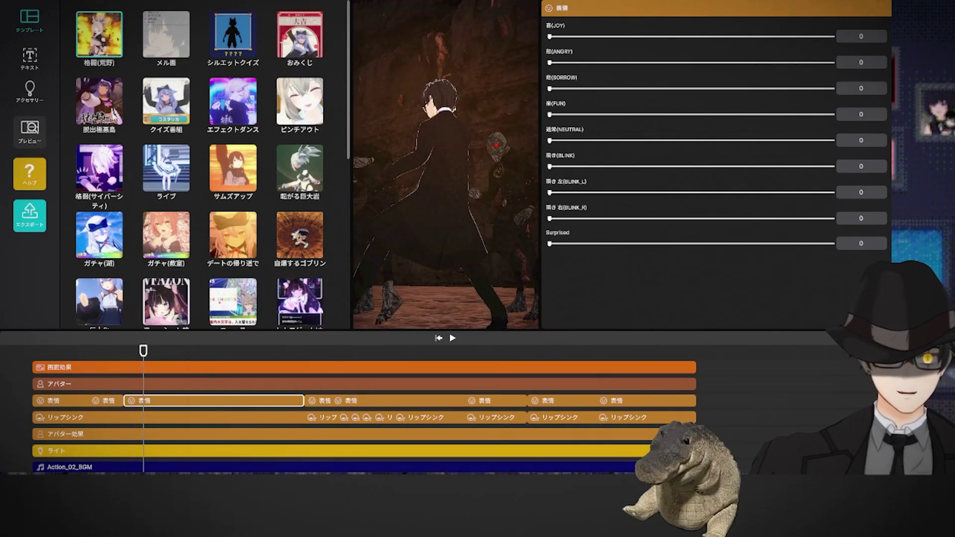
# - Apply the ドット絵(カラー) screen effect with しきい値 lowered to 34, then show the アバター track settings
pyautogui.click(67, 370)
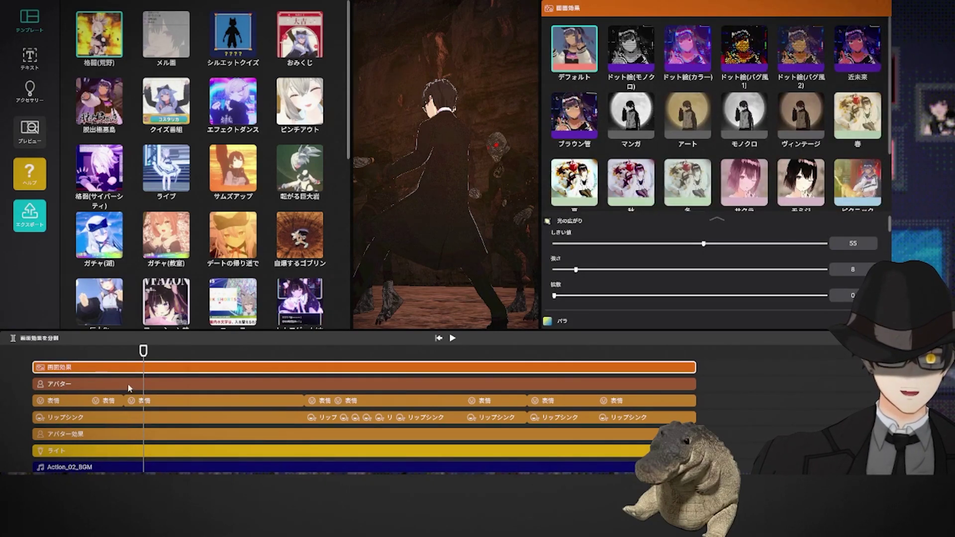
pyautogui.click(637, 56)
pyautogui.click(688, 55)
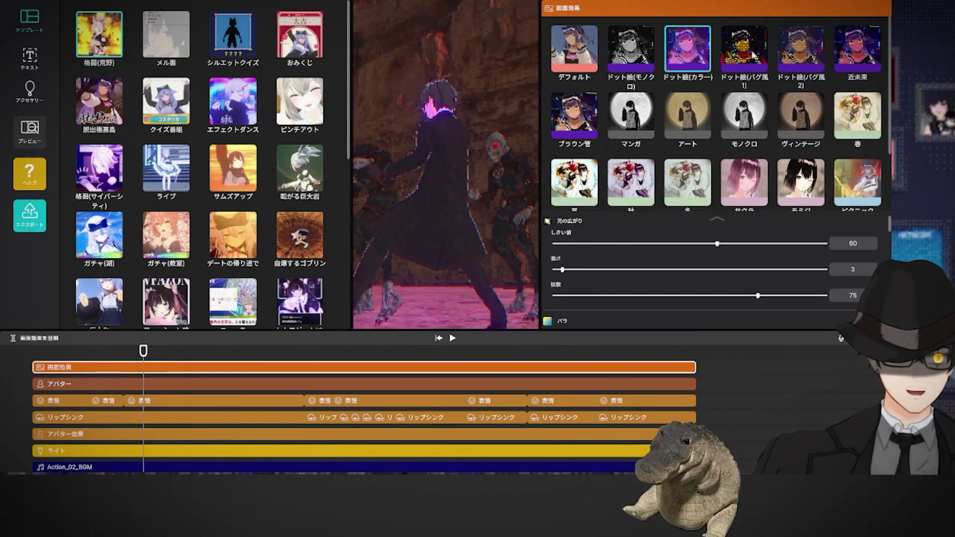
pyautogui.click(748, 61)
pyautogui.click(789, 57)
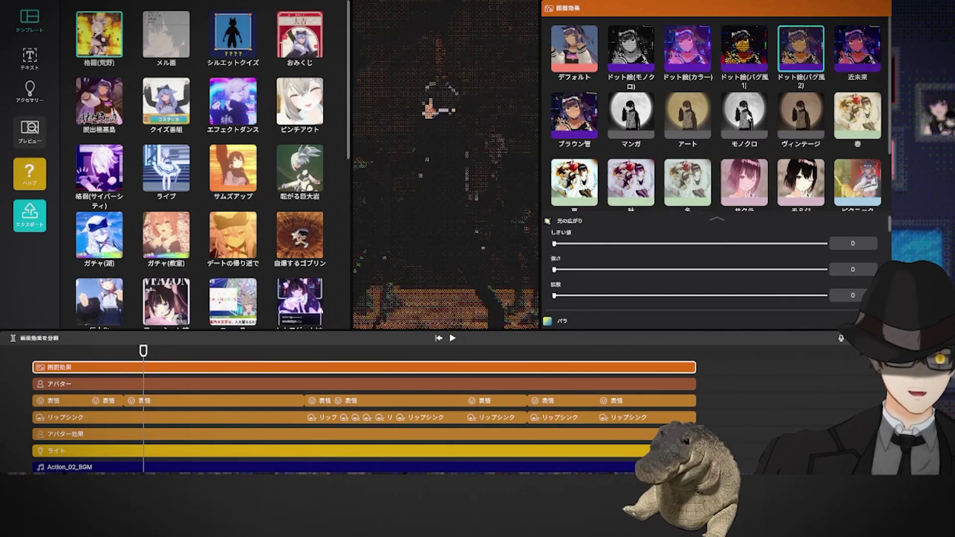
pyautogui.click(746, 52)
pyautogui.click(699, 57)
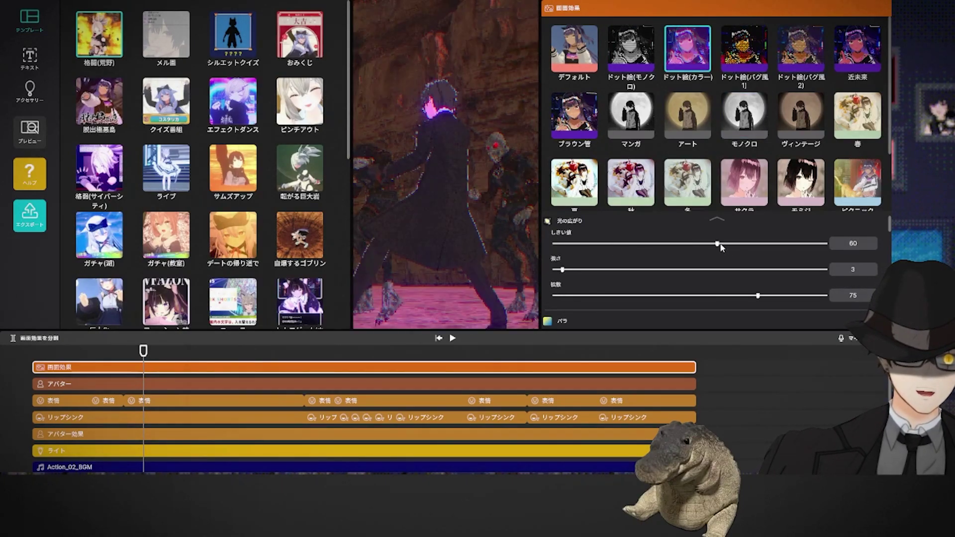
pyautogui.moveTo(677, 247); pyautogui.dragTo(632, 250)
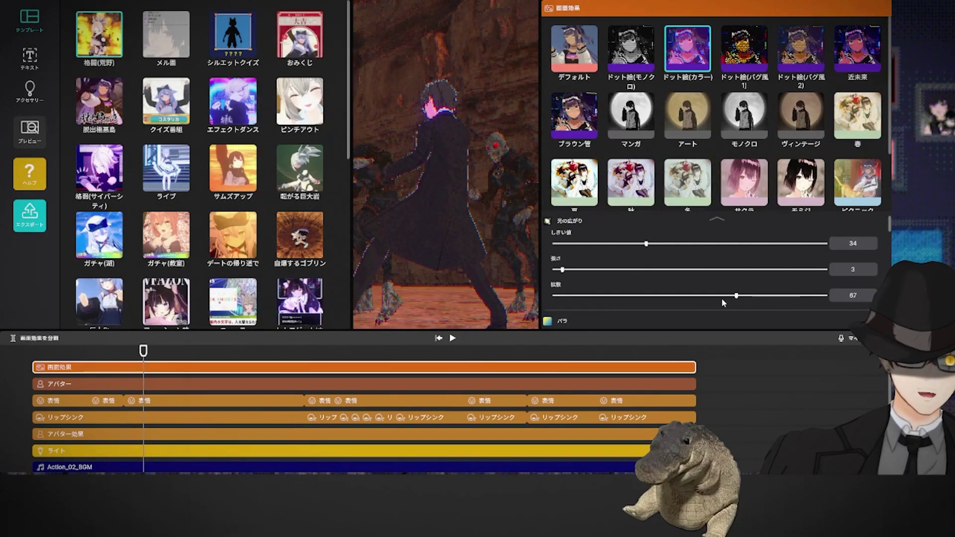
pyautogui.scroll(-3, 739, 292)
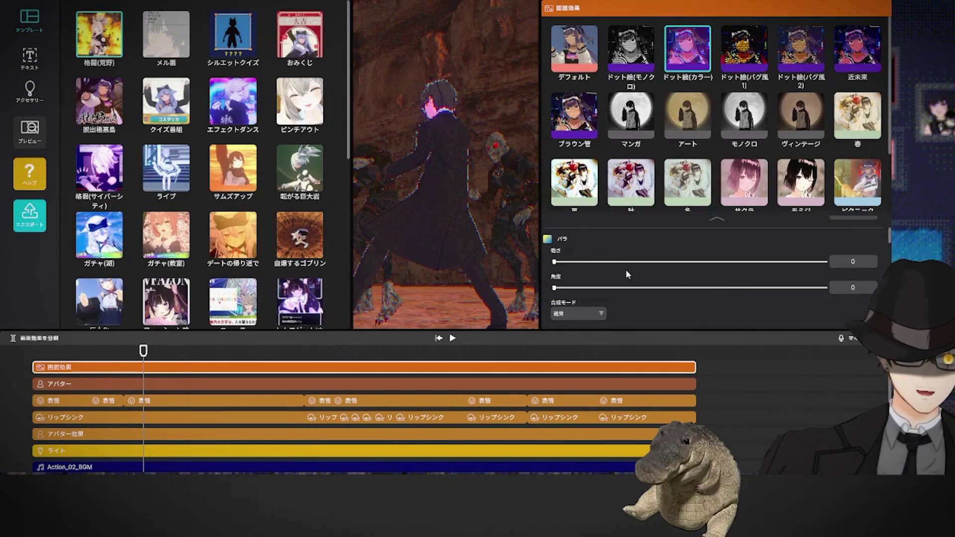
pyautogui.click(95, 385)
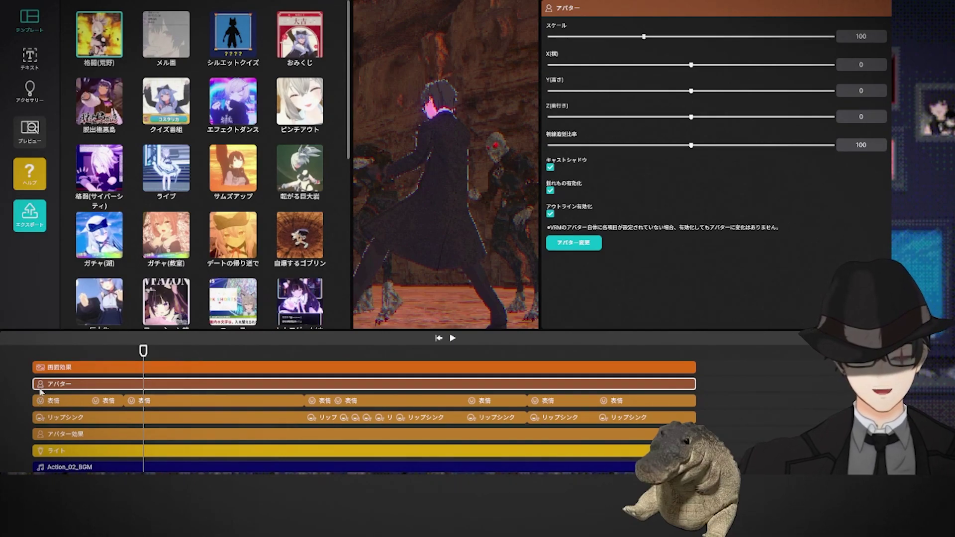
# - Raise the lip-sync あ(A) mouth shape to 29, preview it, then scrub back on the 画面効果 track
pyautogui.click(52, 418)
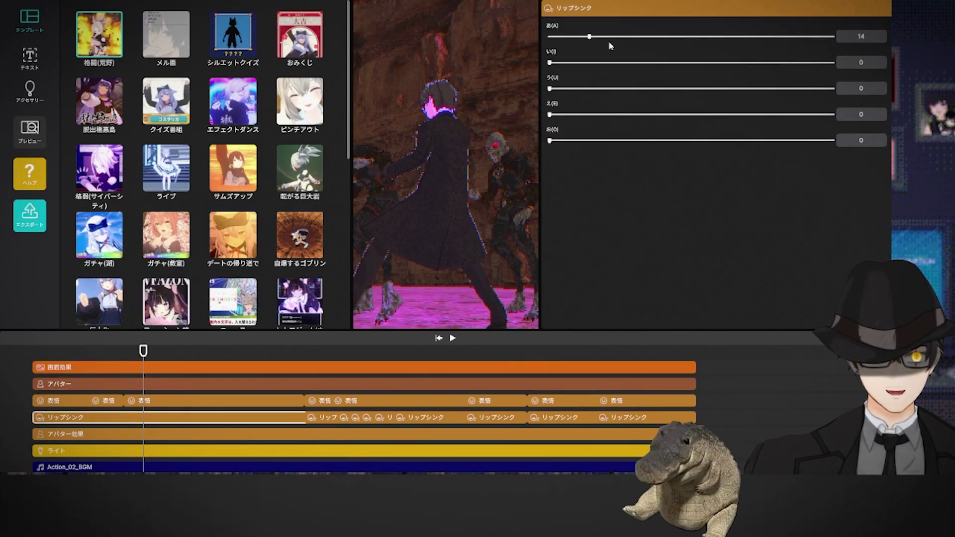
pyautogui.moveTo(551, 36); pyautogui.dragTo(632, 38)
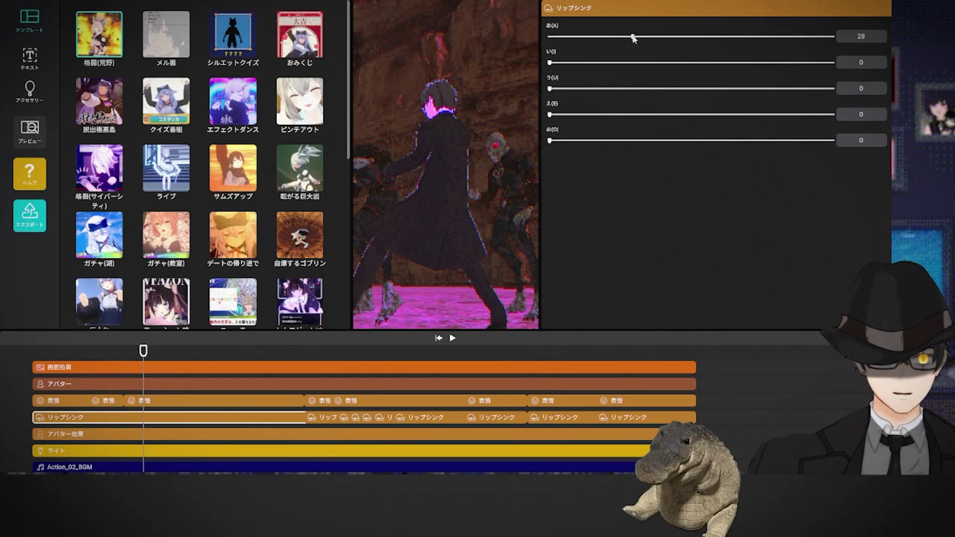
pyautogui.click(452, 339)
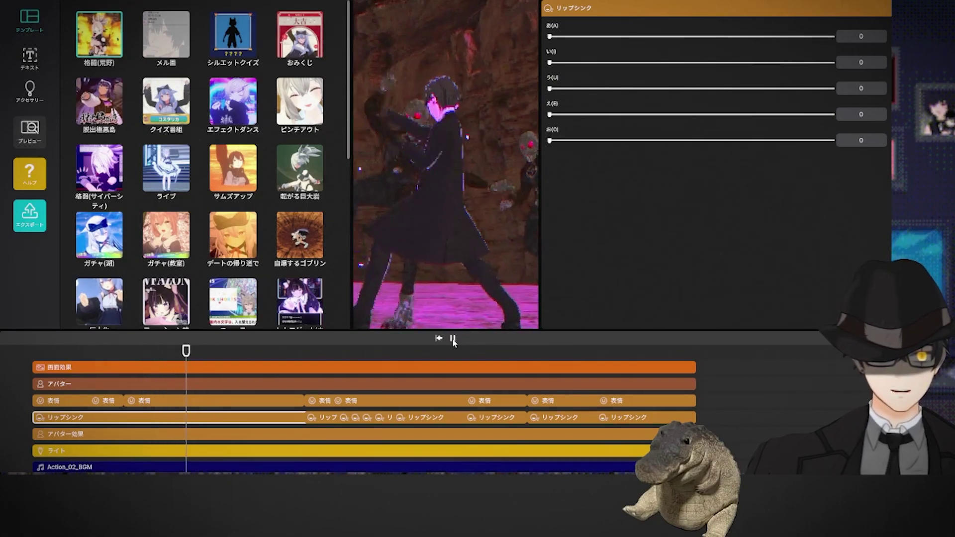
pyautogui.click(452, 339)
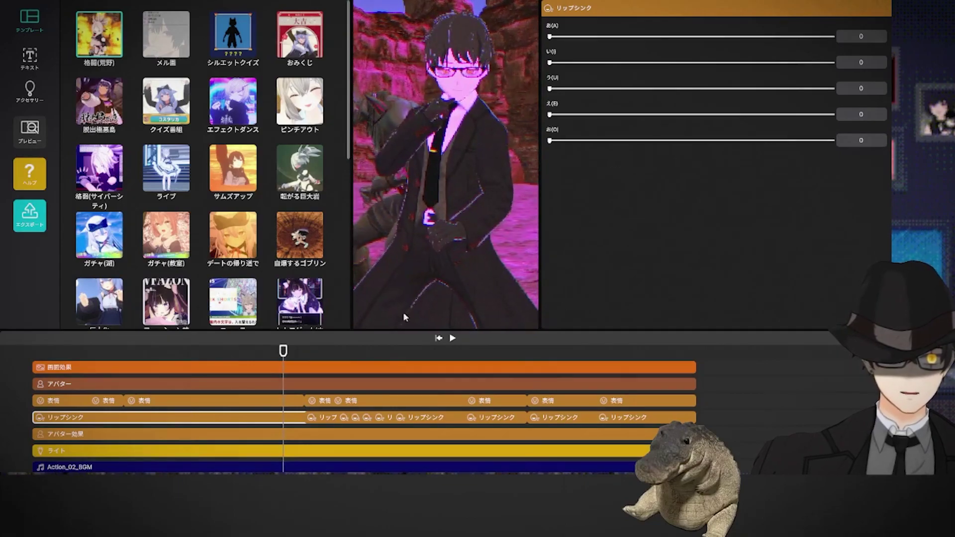
pyautogui.click(70, 372)
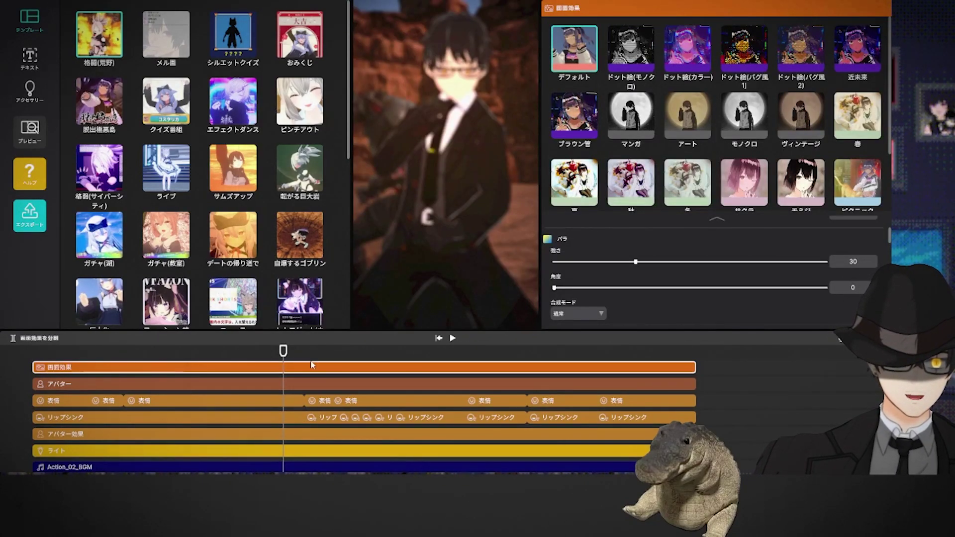
pyautogui.moveTo(294, 355); pyautogui.dragTo(119, 370)
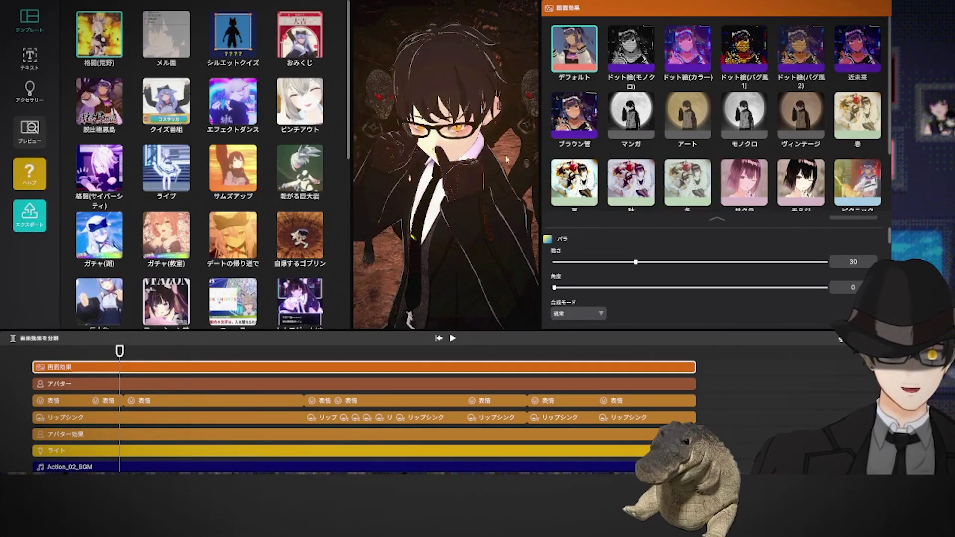
# - Push the avatar's スケール to its 200 maximum and preview the enlarged avatar
pyautogui.click(54, 385)
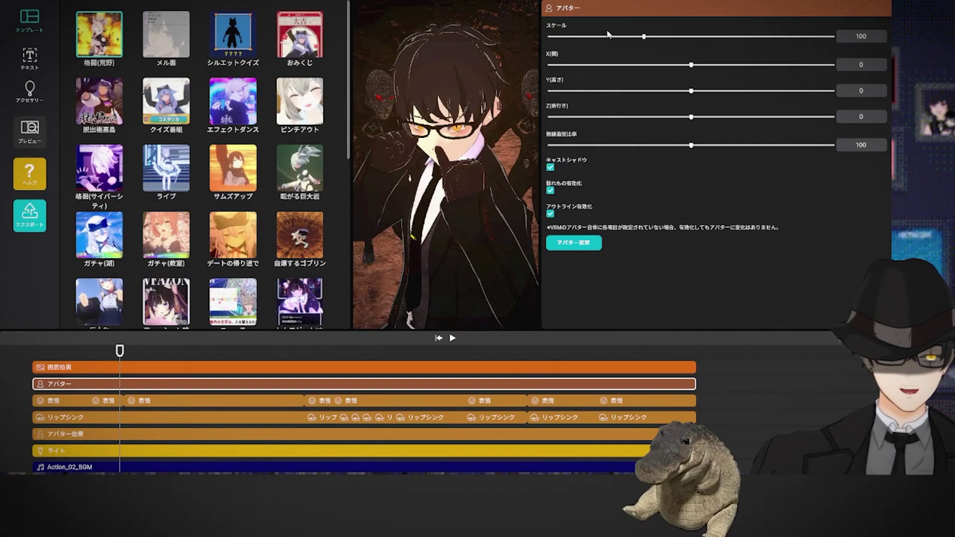
pyautogui.moveTo(608, 37); pyautogui.dragTo(666, 40)
pyautogui.moveTo(767, 49); pyautogui.dragTo(846, 64)
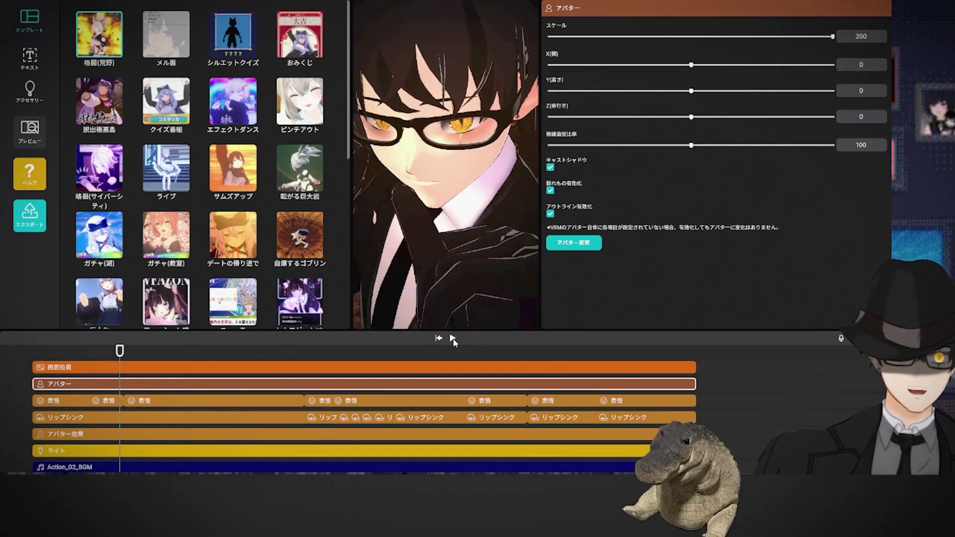
pyautogui.click(453, 339)
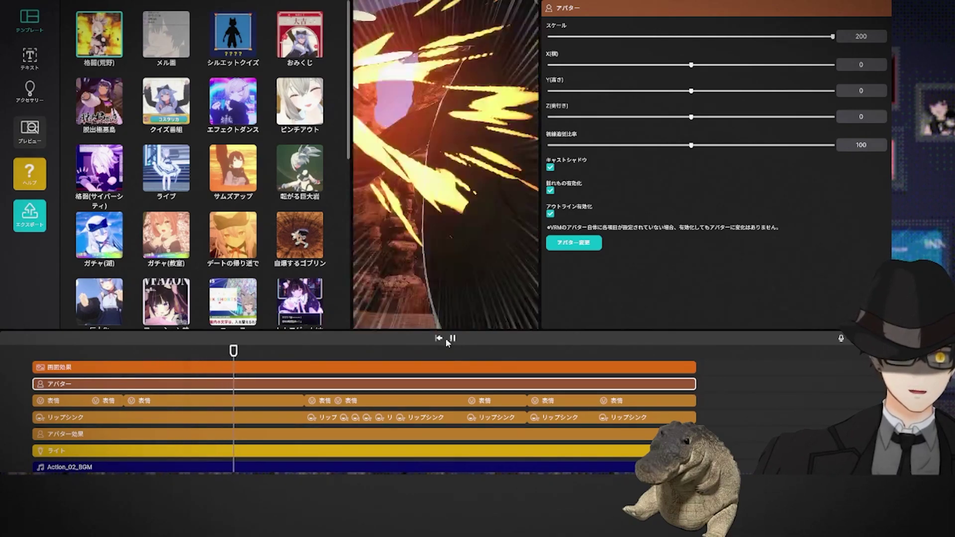
pyautogui.click(453, 338)
# - Replay from the timeline start, then reduce the avatar scale to 80 and rewind
pyautogui.click(81, 351)
pyautogui.click(22, 353)
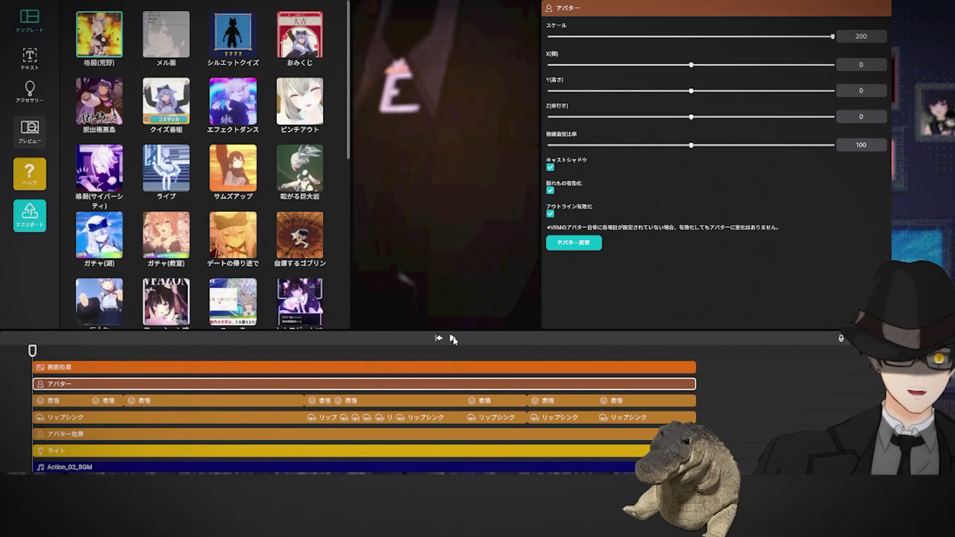
pyautogui.click(452, 339)
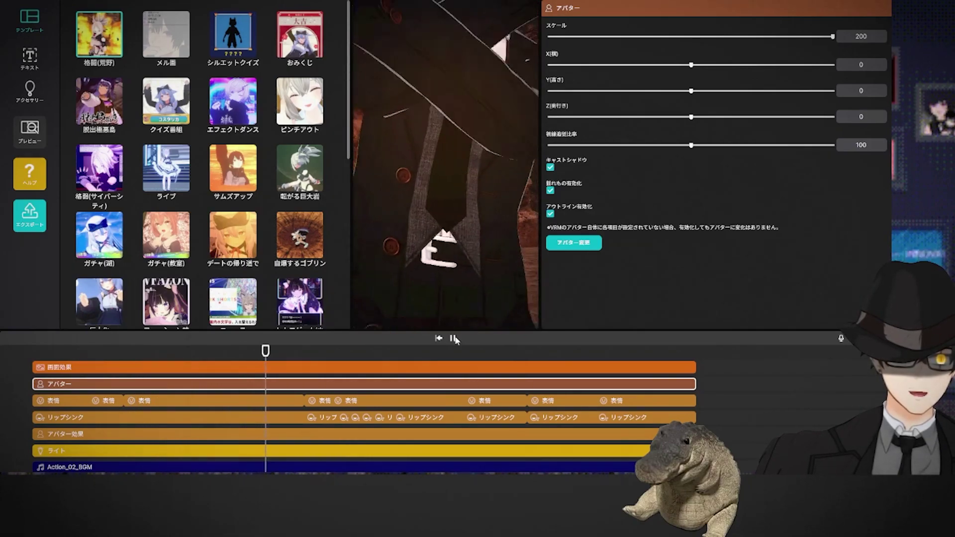
pyautogui.click(453, 339)
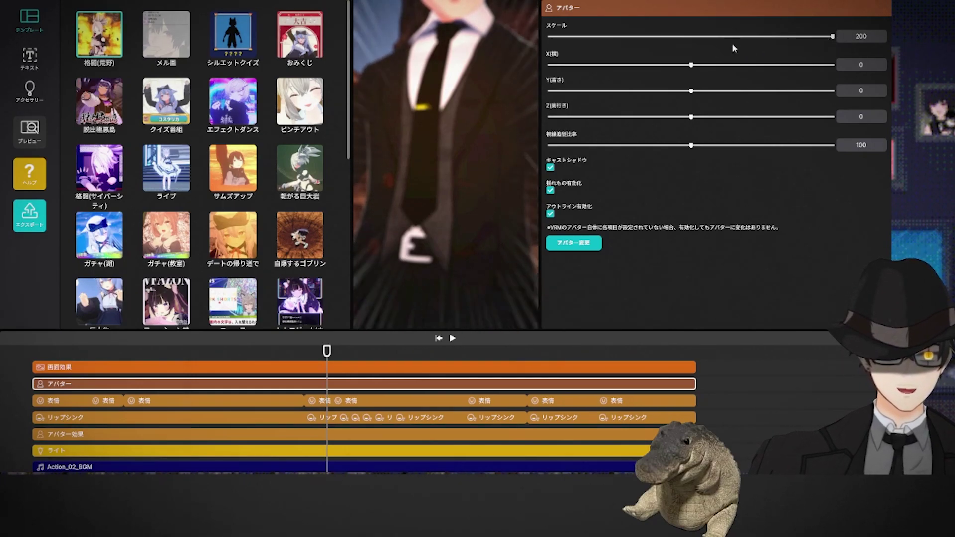
pyautogui.moveTo(833, 36); pyautogui.dragTo(607, 45)
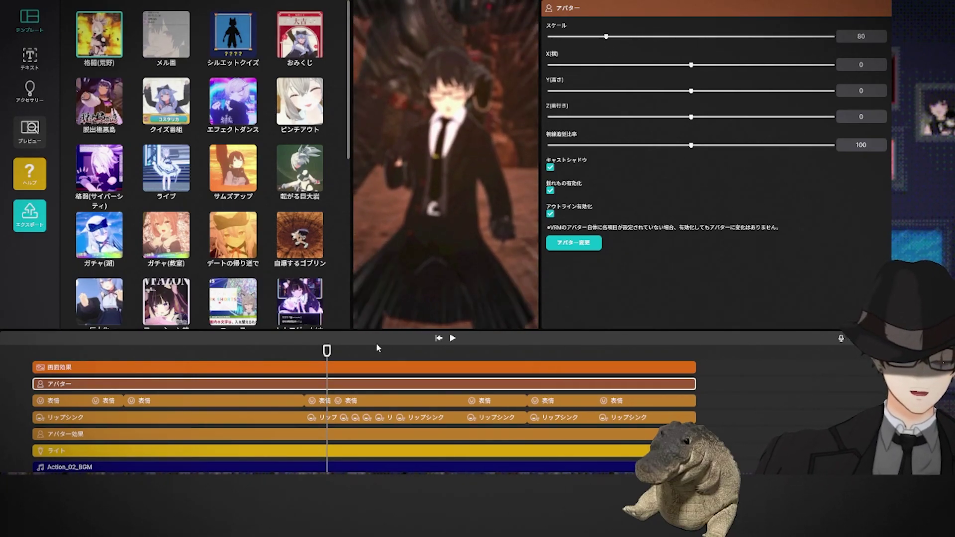
pyautogui.click(33, 351)
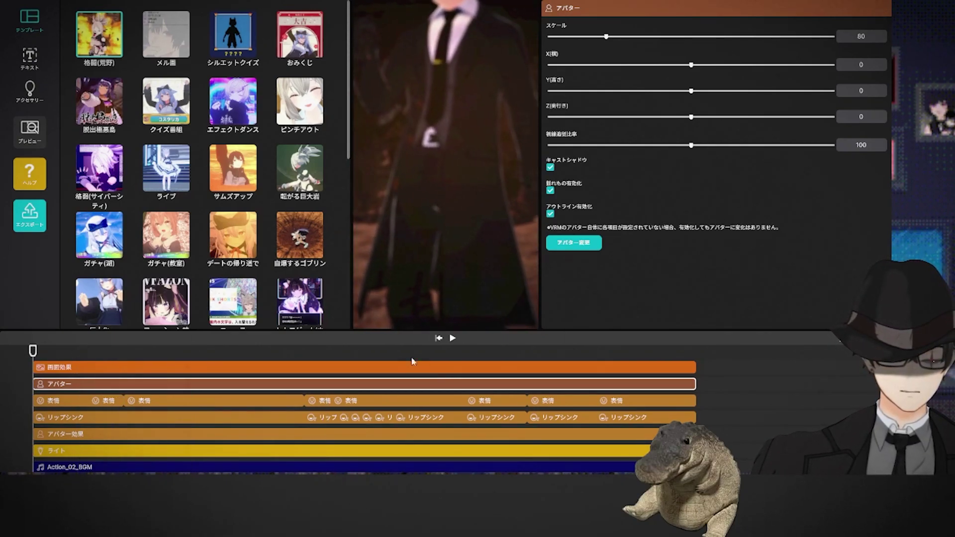